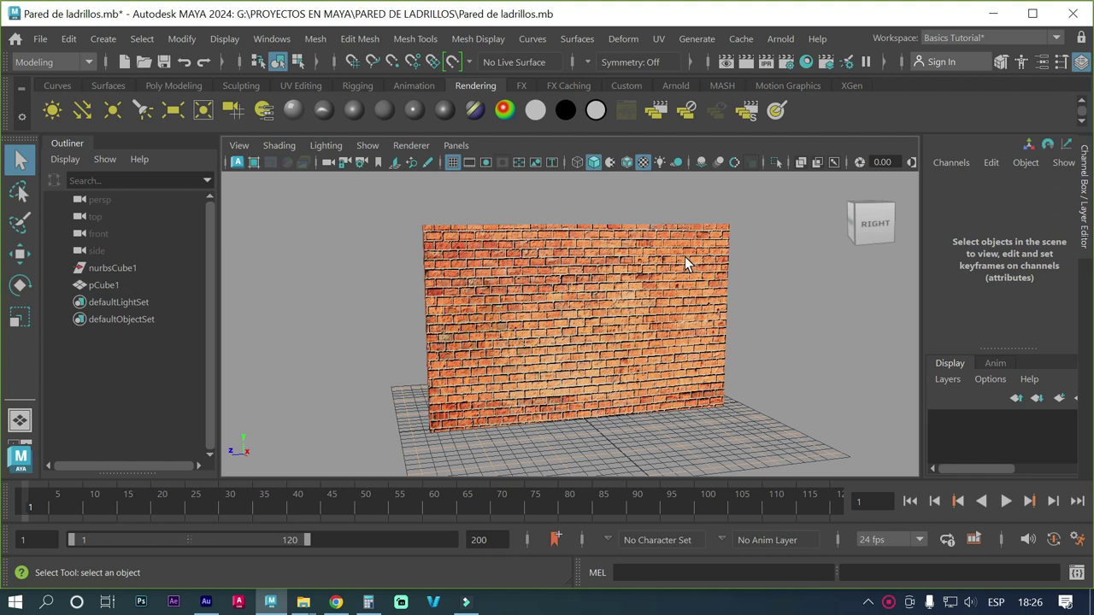
Step: Create a new polygon plane, pPlane1, beneath the brick wall
{"action": "scroll", "coordinate": [610, 312], "scroll_direction": "down", "scroll_amount": 2}
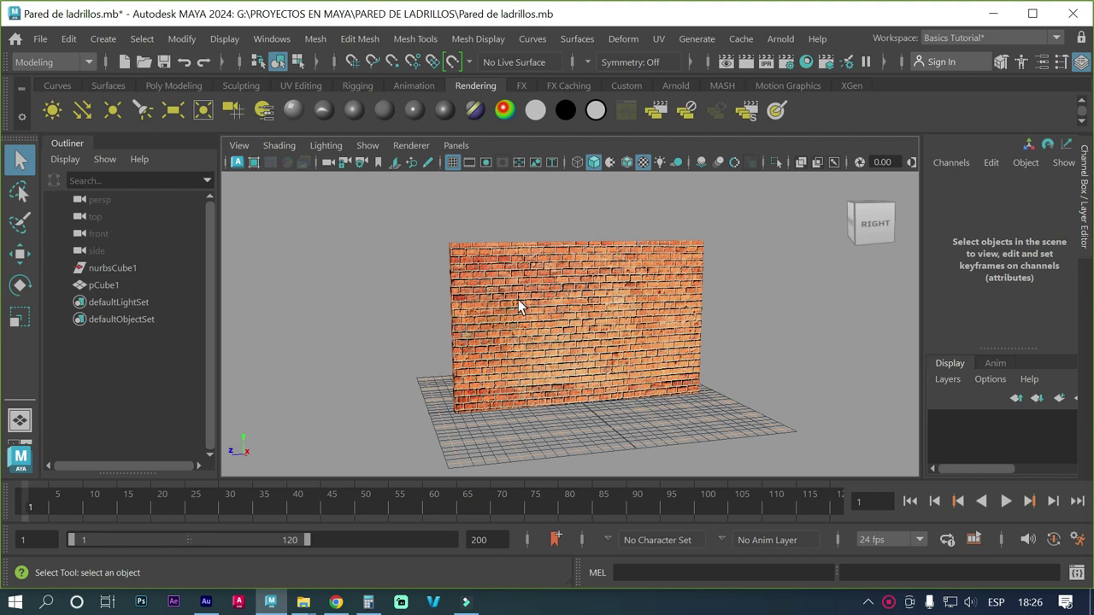
{"action": "left_click_drag", "start_coordinate": [448, 323], "coordinate": [502, 332], "text": "alt"}
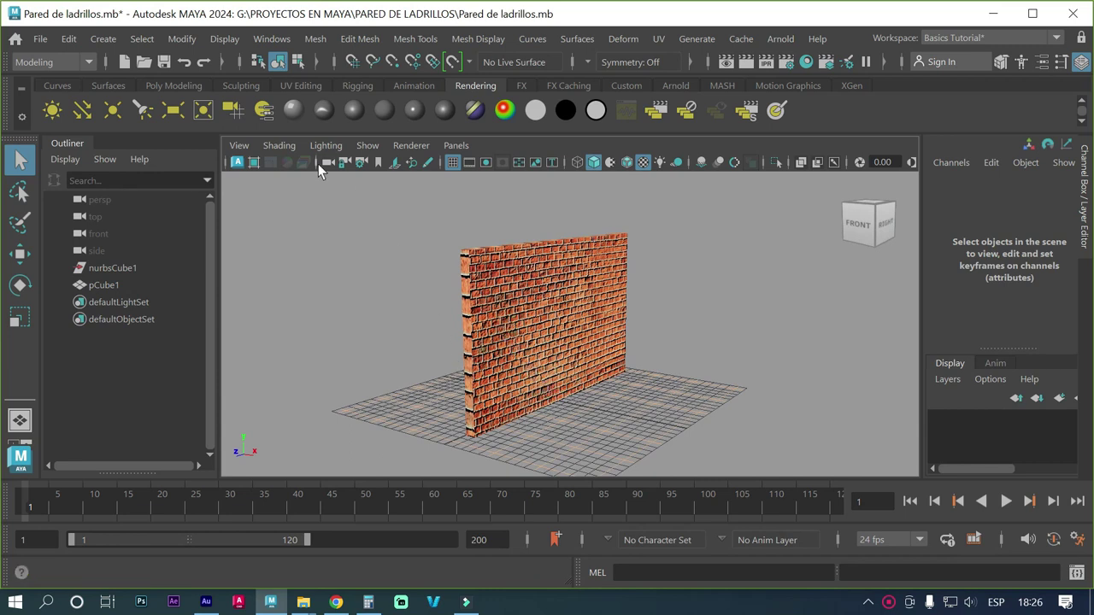
{"action": "left_click", "coordinate": [102, 39]}
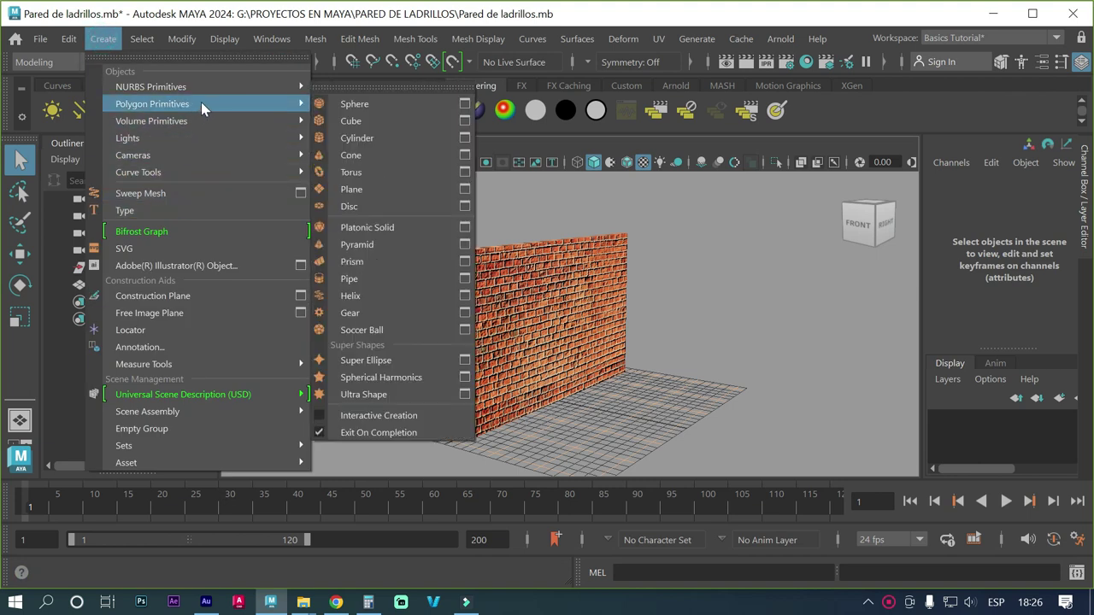
{"action": "mouse_move", "coordinate": [152, 103]}
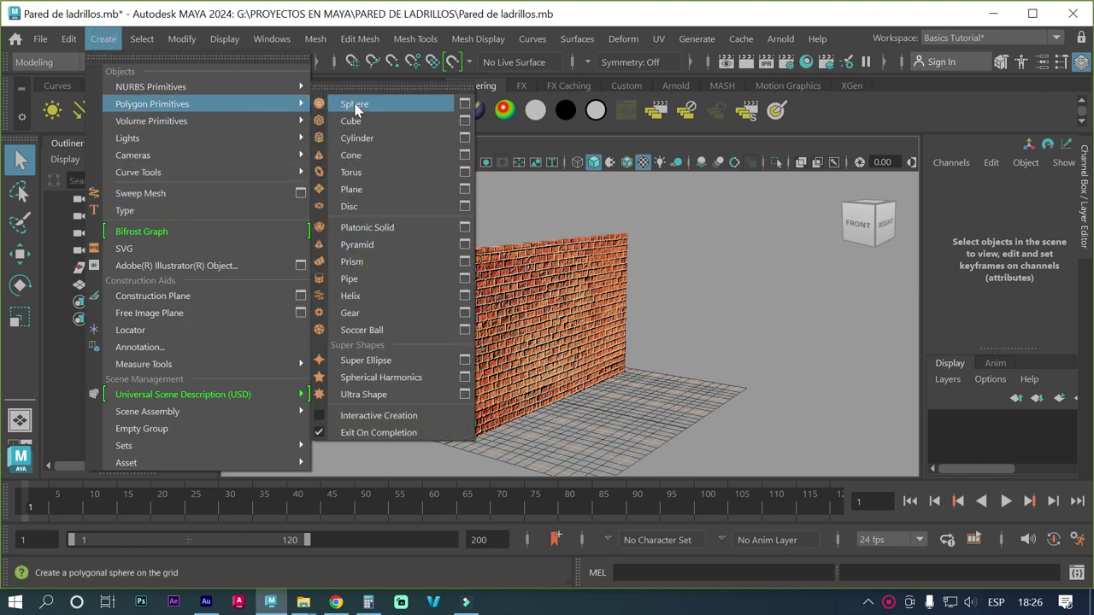
{"action": "left_click", "coordinate": [359, 189]}
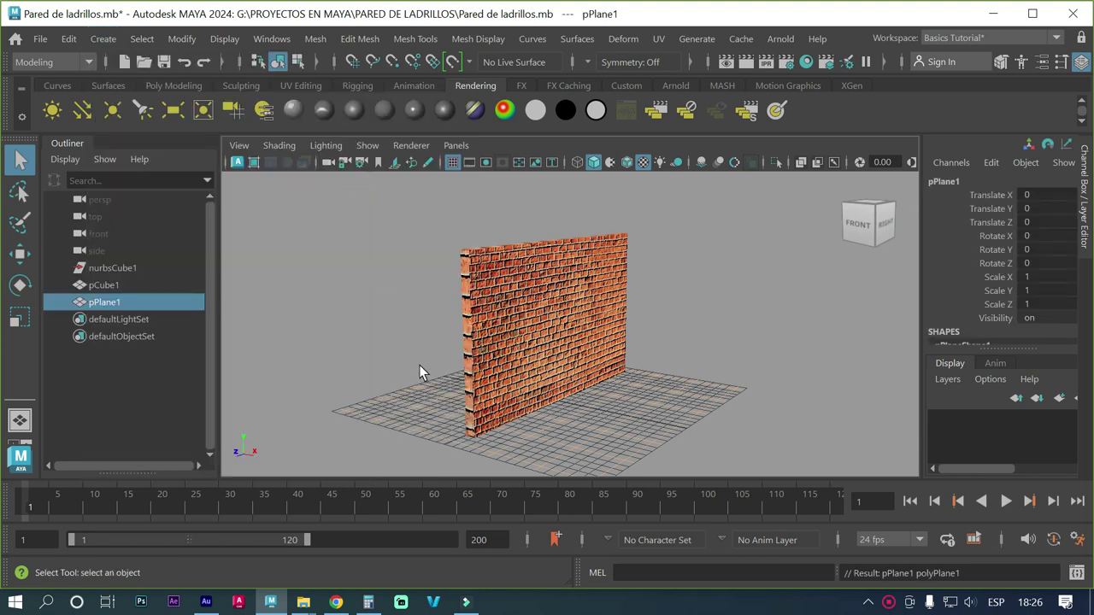
Step: Scale the plane uniformly to about 50.11 so it forms a large floor
{"action": "key", "text": "e"}
{"action": "key", "text": "r"}
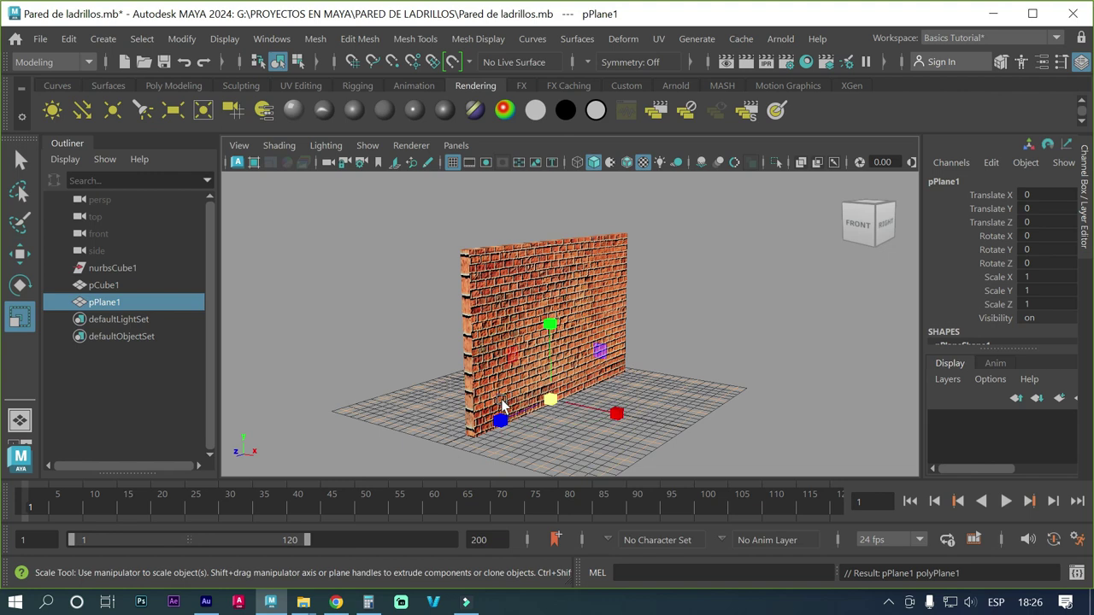
{"action": "left_click_drag", "start_coordinate": [551, 399], "coordinate": [869, 384]}
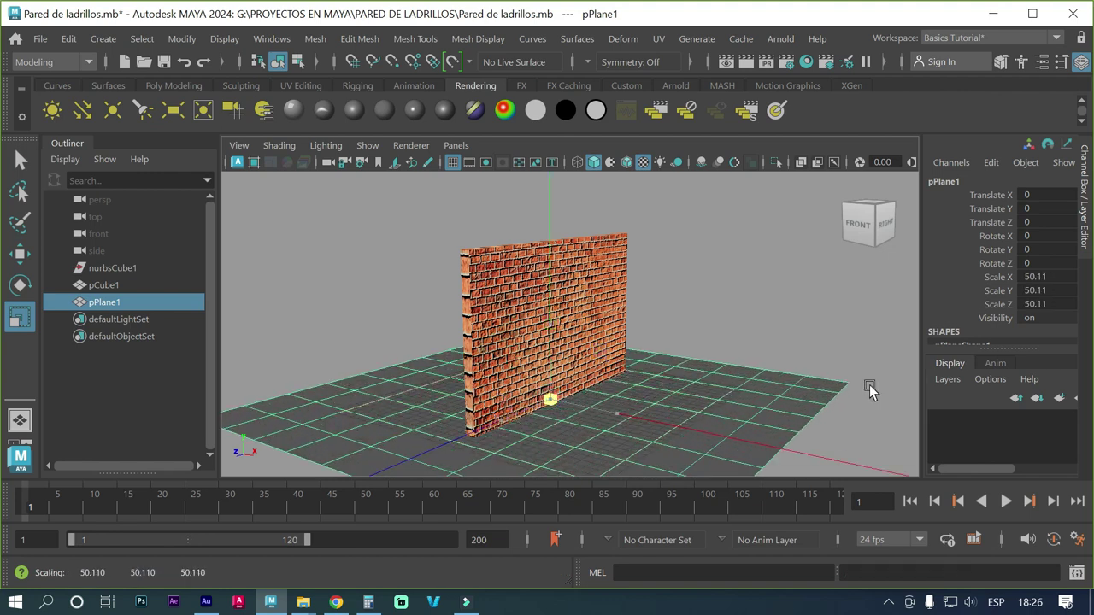
{"action": "left_click_drag", "start_coordinate": [571, 389], "coordinate": [621, 388], "text": "alt"}
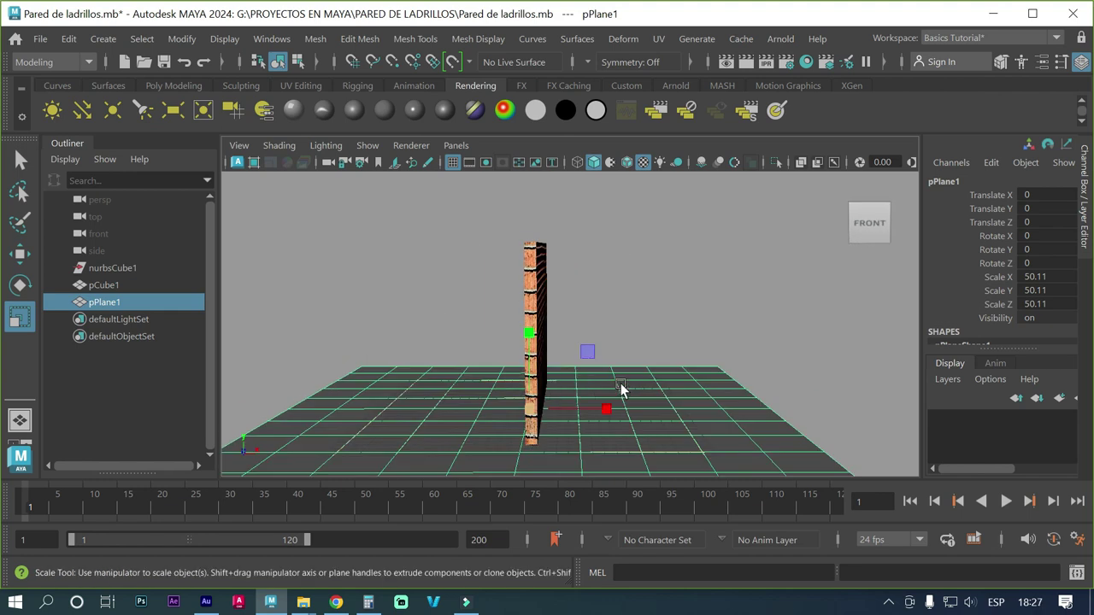
{"action": "right_click_drag", "start_coordinate": [621, 389], "coordinate": [467, 384], "text": "alt"}
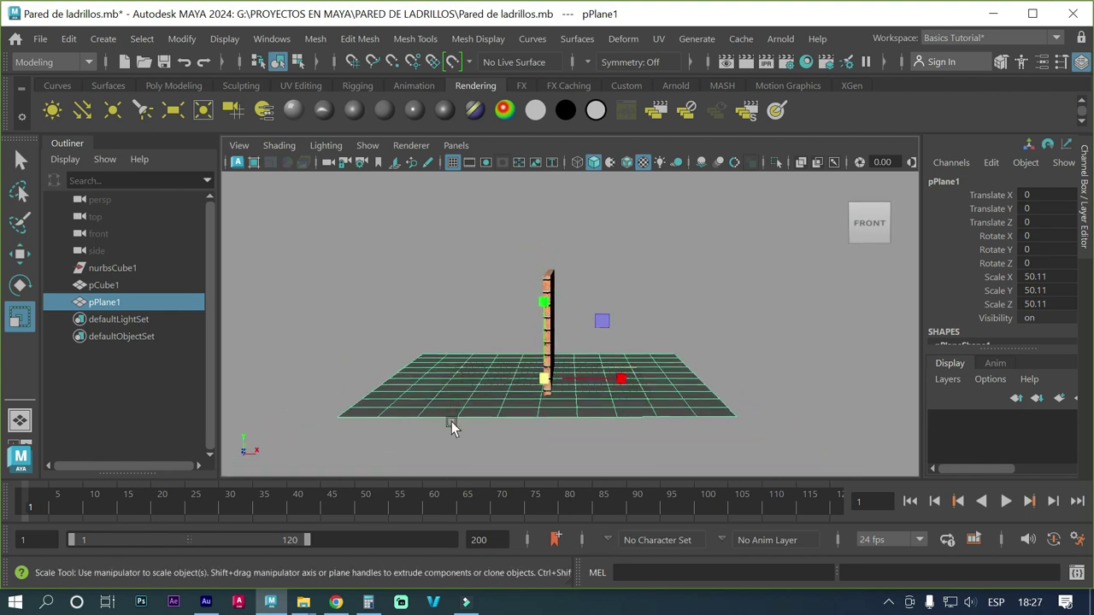
Step: Switch pPlane1 to vertex mode and angle the view to see its far-left edge
{"action": "right_click", "coordinate": [468, 399]}
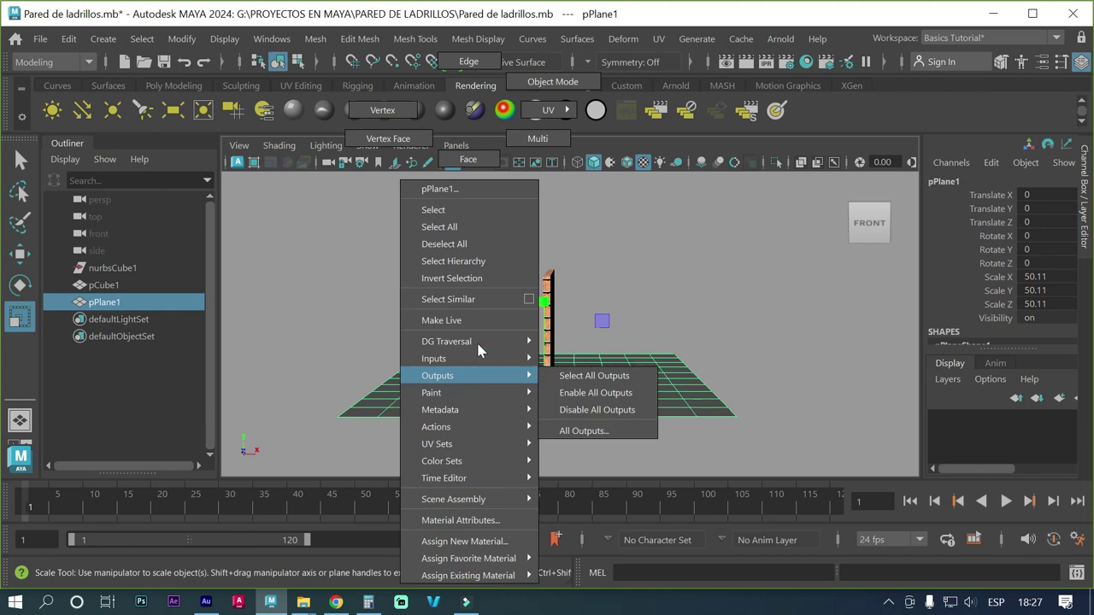
{"action": "left_click", "coordinate": [377, 115]}
{"action": "scroll", "coordinate": [408, 442], "scroll_direction": "down", "scroll_amount": 5}
{"action": "middle_click_drag", "start_coordinate": [408, 442], "coordinate": [446, 437], "text": "alt"}
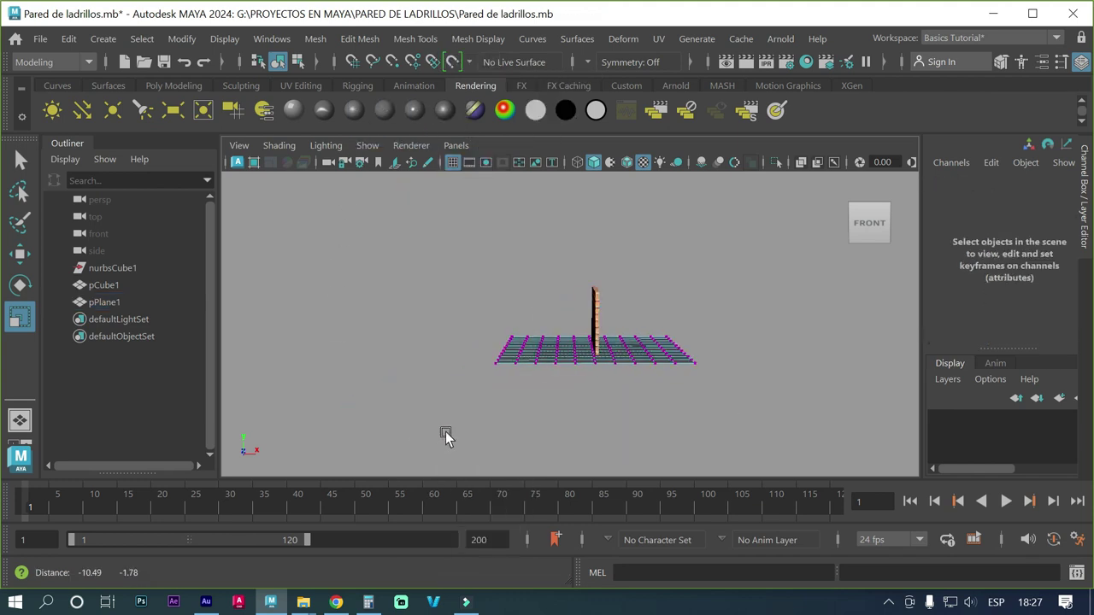
{"action": "scroll", "coordinate": [487, 369], "scroll_direction": "up", "scroll_amount": 3}
{"action": "scroll", "coordinate": [488, 371], "scroll_direction": "down", "scroll_amount": 2}
{"action": "mouse_move", "coordinate": [518, 411]}
{"action": "left_mouse_down", "text": "alt"}
{"action": "mouse_move", "coordinate": [539, 408]}
{"action": "mouse_move", "coordinate": [516, 415]}
{"action": "mouse_move", "coordinate": [450, 289]}
{"action": "left_mouse_up", "text": "alt"}
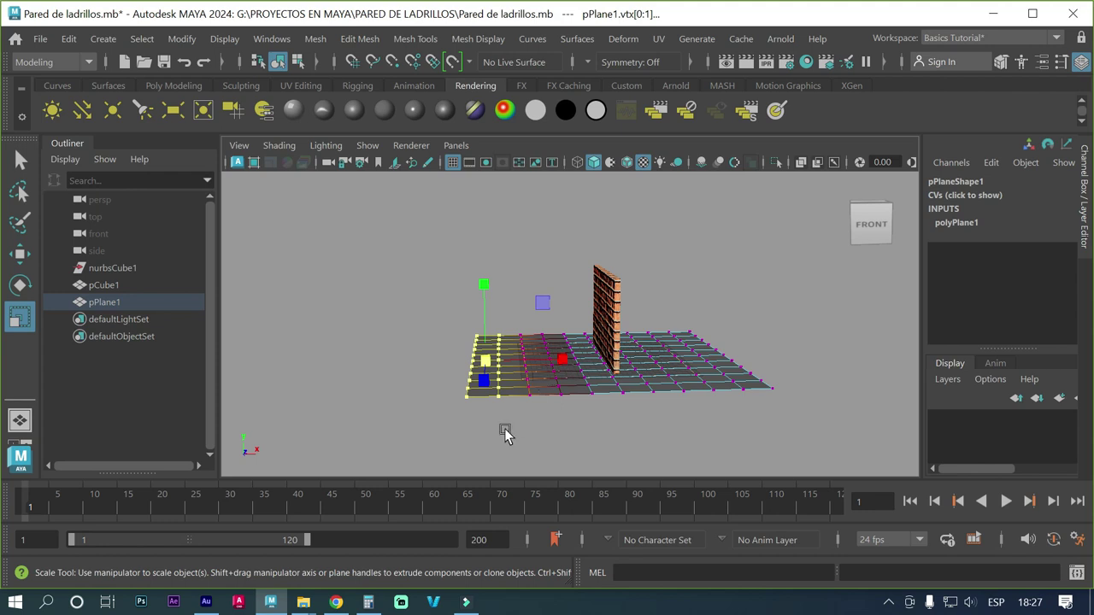
Step: Turn on soft selection and widen its falloff radius to about 10.46
{"action": "key", "text": "b"}
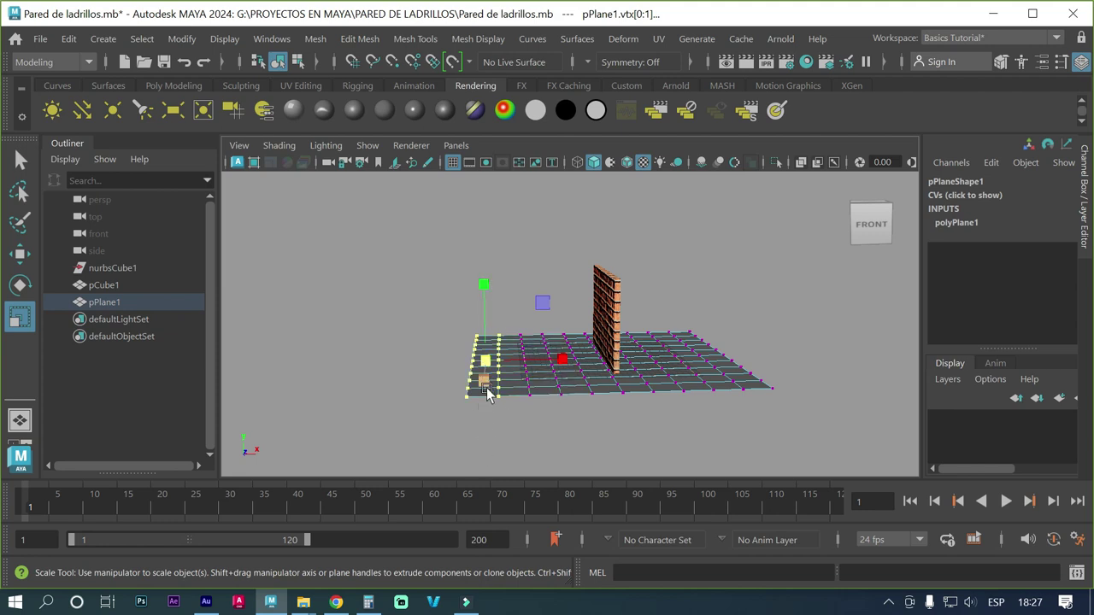
{"action": "key", "text": "b"}
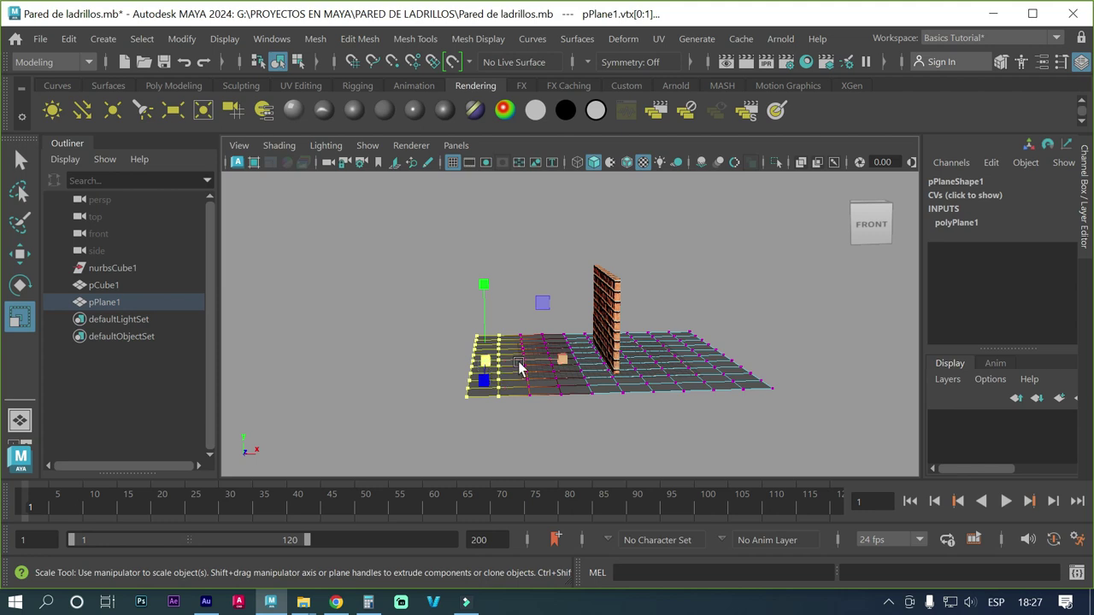
{"action": "left_click_drag", "start_coordinate": [514, 367], "coordinate": [455, 363]}
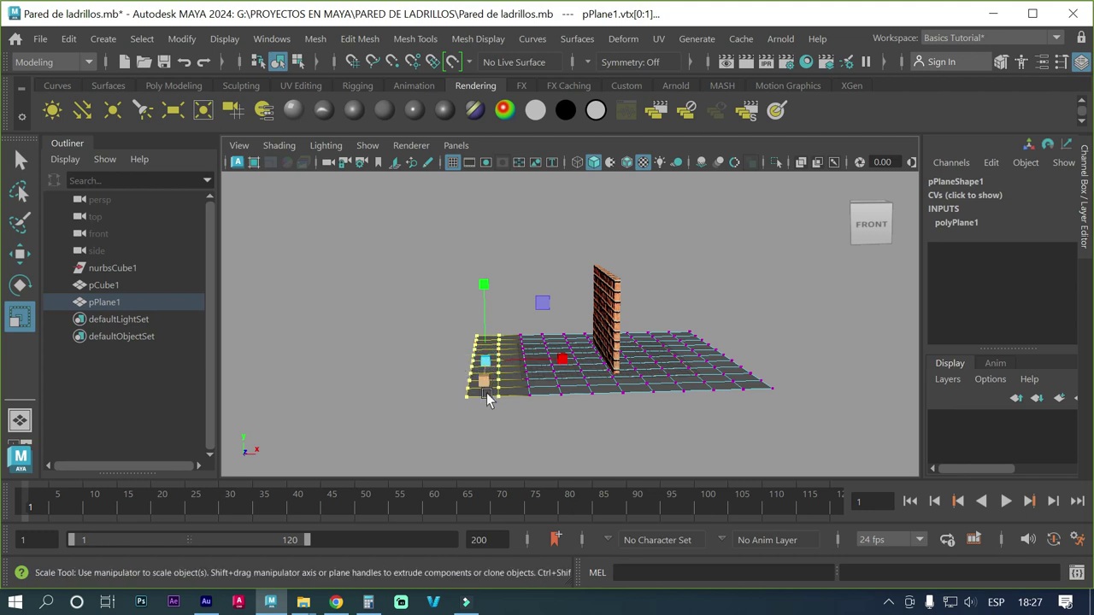
{"action": "mouse_move", "coordinate": [484, 401]}
{"action": "left_mouse_down"}
{"action": "mouse_move", "coordinate": [487, 366]}
{"action": "mouse_move", "coordinate": [510, 365]}
{"action": "left_mouse_up"}
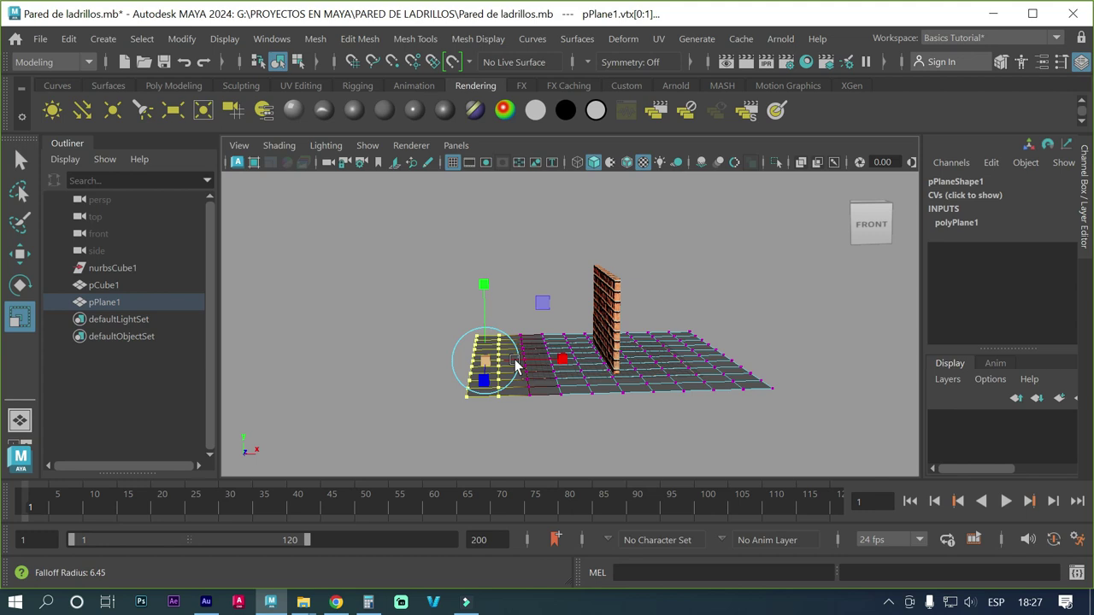
{"action": "mouse_move", "coordinate": [511, 365]}
{"action": "left_mouse_down"}
{"action": "mouse_move", "coordinate": [669, 359]}
{"action": "mouse_move", "coordinate": [540, 381]}
{"action": "left_mouse_up"}
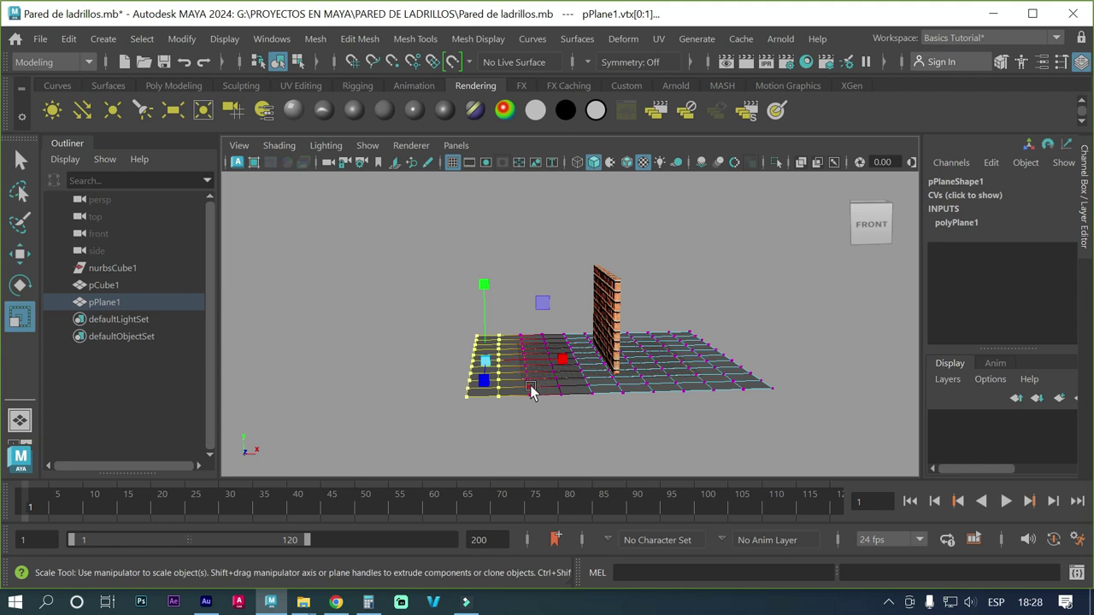
Step: Rotate and raise the soft-selected left-edge vertices so the plane bends upward
{"action": "key", "text": "e"}
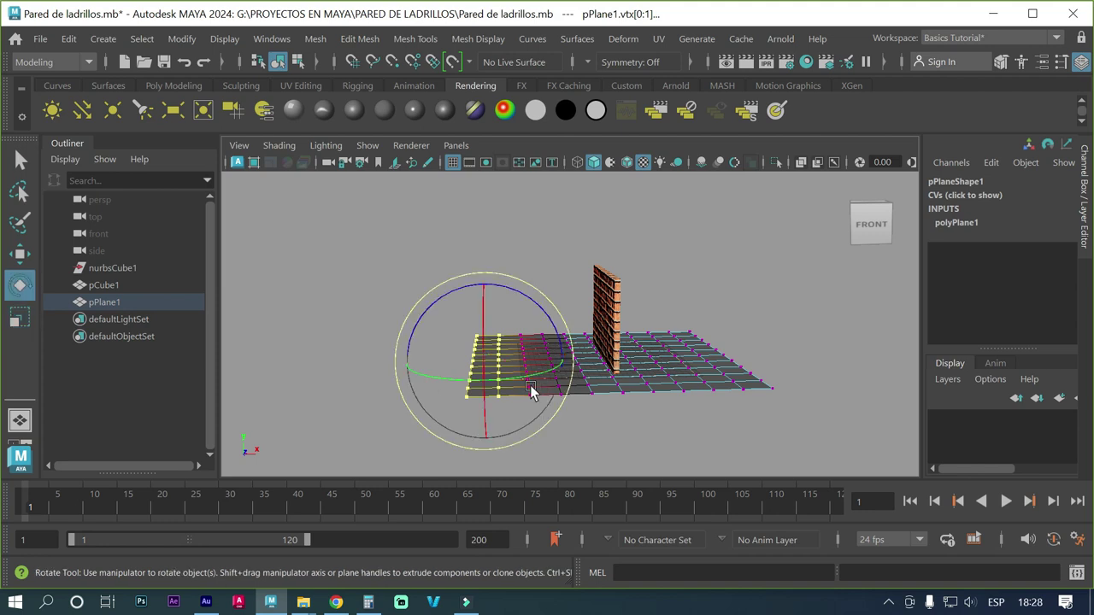
{"action": "mouse_move", "coordinate": [527, 299]}
{"action": "left_mouse_down"}
{"action": "mouse_move", "coordinate": [565, 345]}
{"action": "mouse_move", "coordinate": [566, 369]}
{"action": "left_mouse_up"}
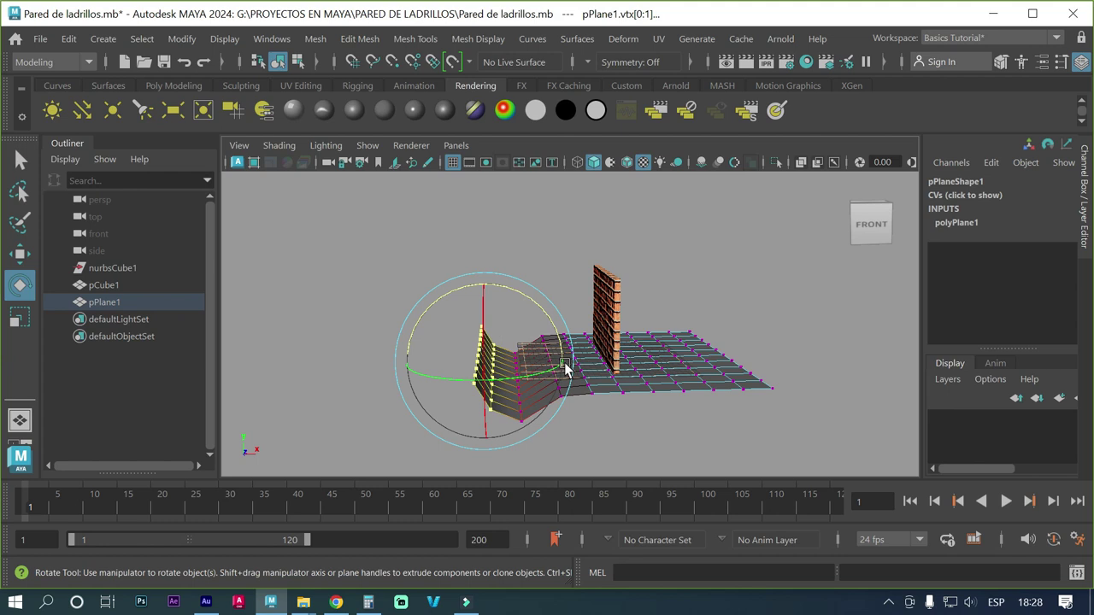
{"action": "key", "text": "w"}
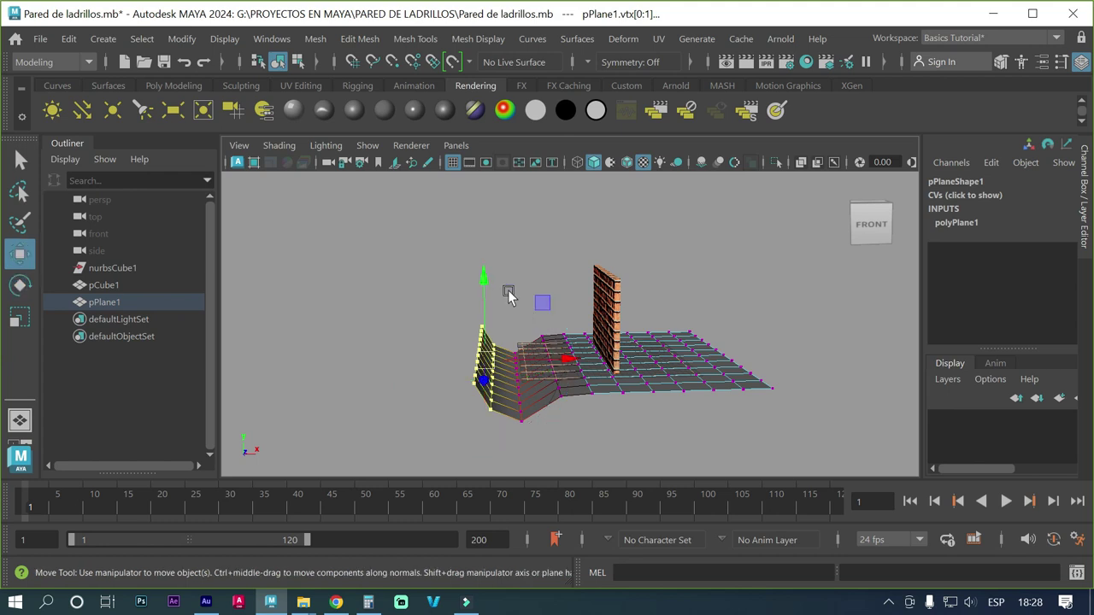
{"action": "left_click_drag", "start_coordinate": [483, 280], "coordinate": [493, 177]}
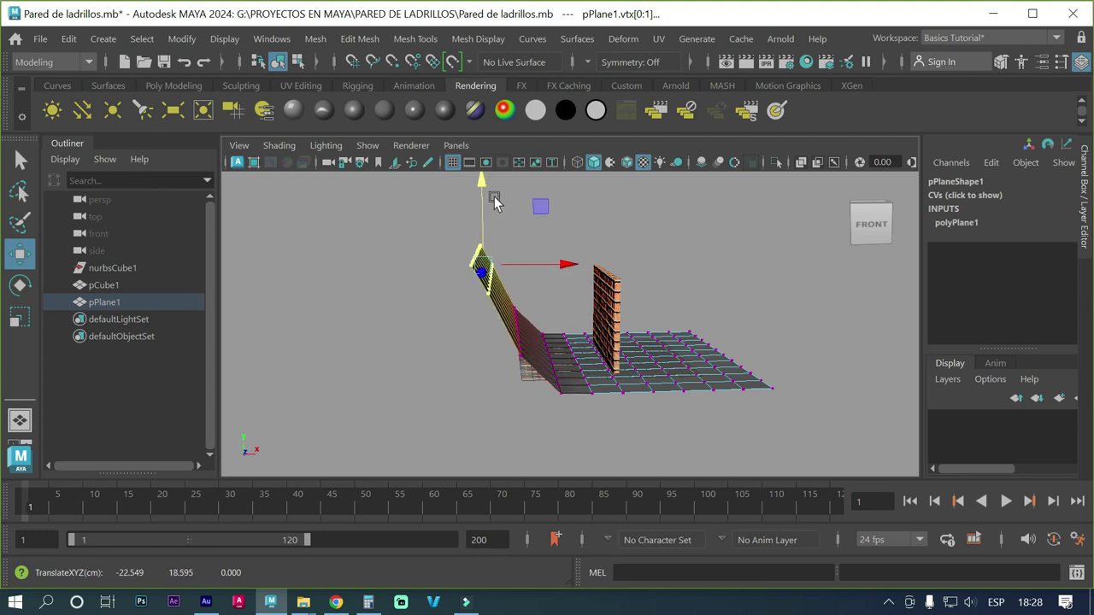
{"action": "left_click_drag", "start_coordinate": [526, 284], "coordinate": [578, 264]}
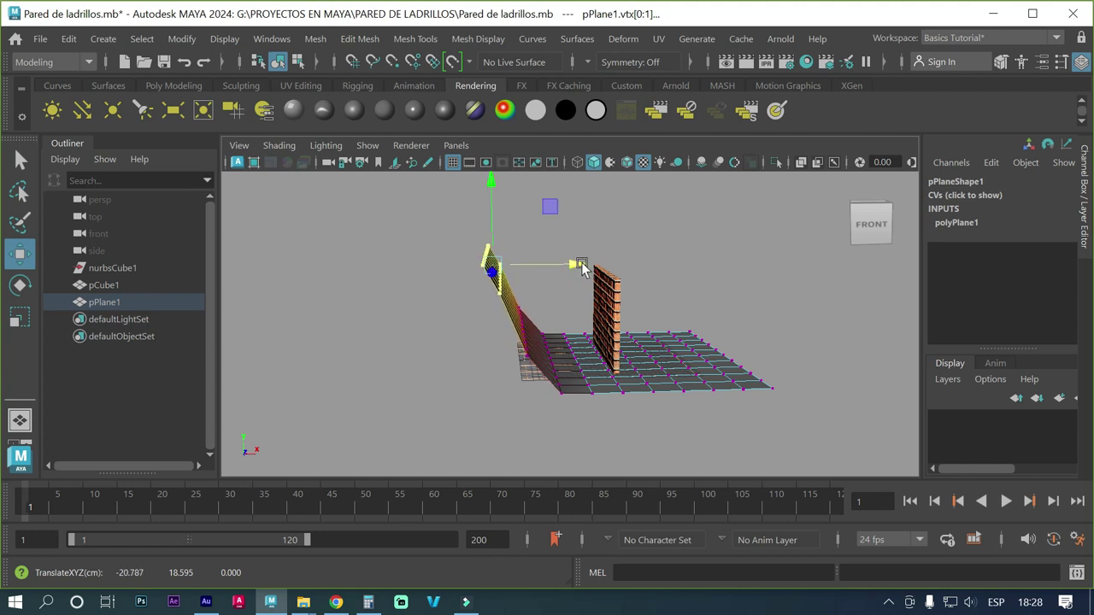
Step: Select the top row of backdrop vertices and slide it toward the wall
{"action": "left_click", "coordinate": [475, 294]}
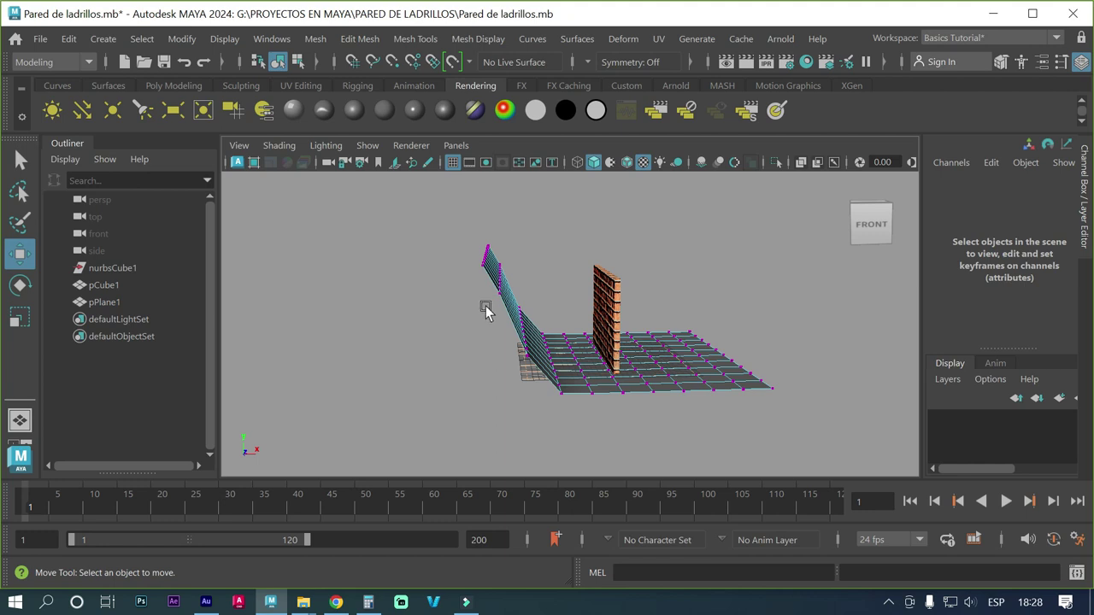
{"action": "left_click_drag", "start_coordinate": [494, 308], "coordinate": [467, 207]}
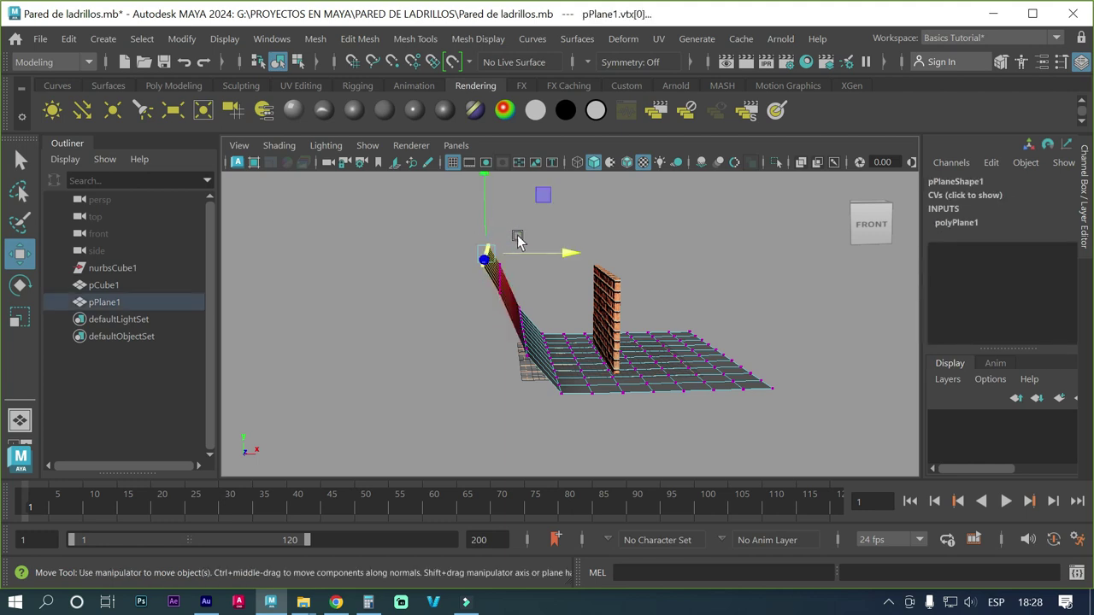
{"action": "left_click_drag", "start_coordinate": [562, 248], "coordinate": [590, 259]}
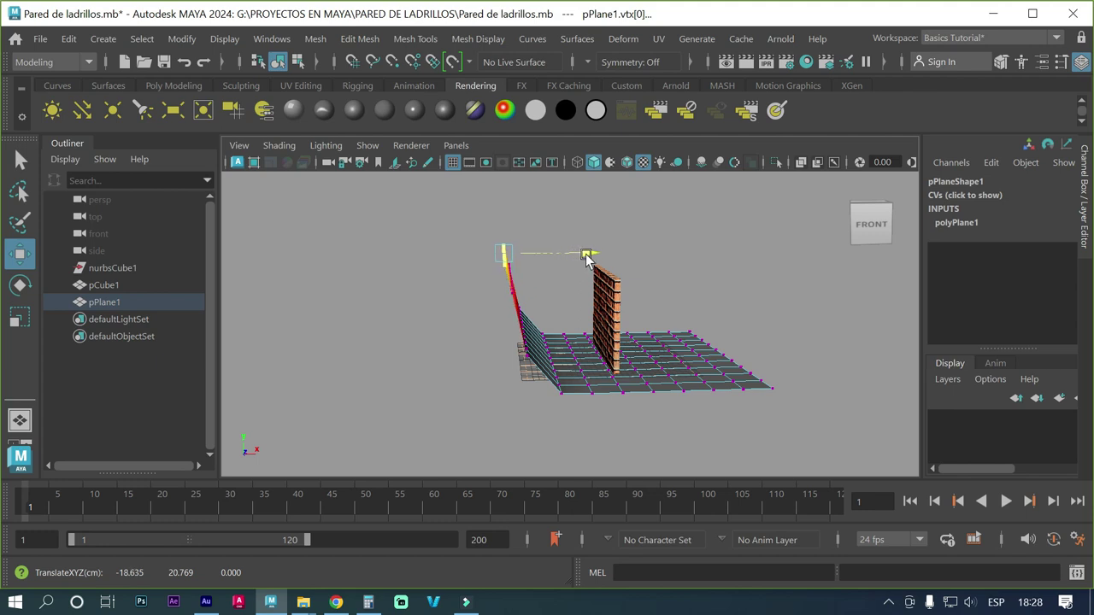
{"action": "left_click_drag", "start_coordinate": [590, 259], "coordinate": [590, 259]}
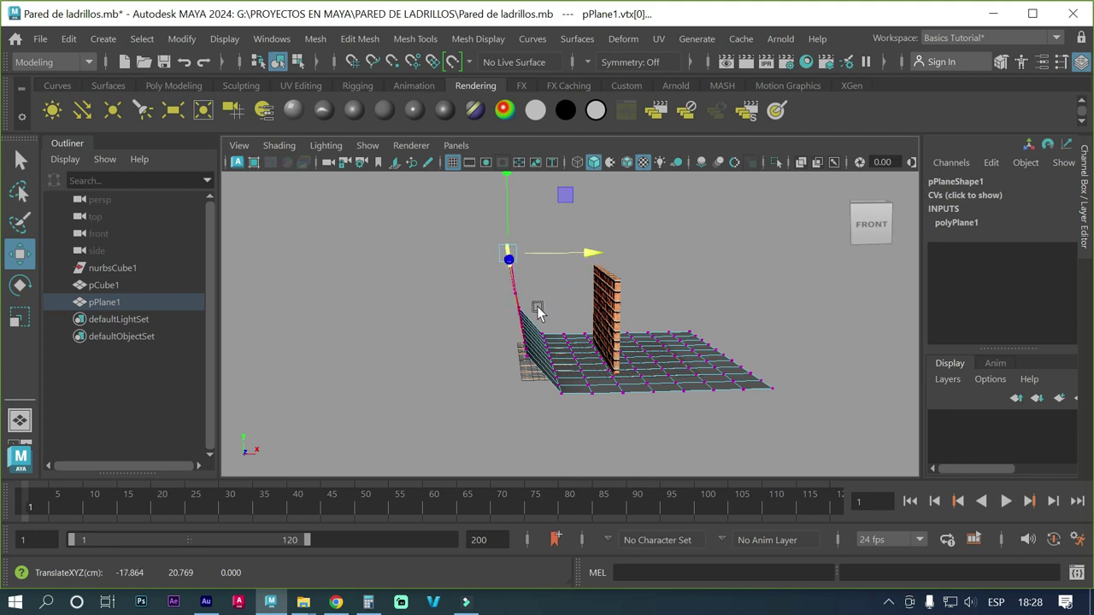
{"action": "left_click", "coordinate": [501, 335]}
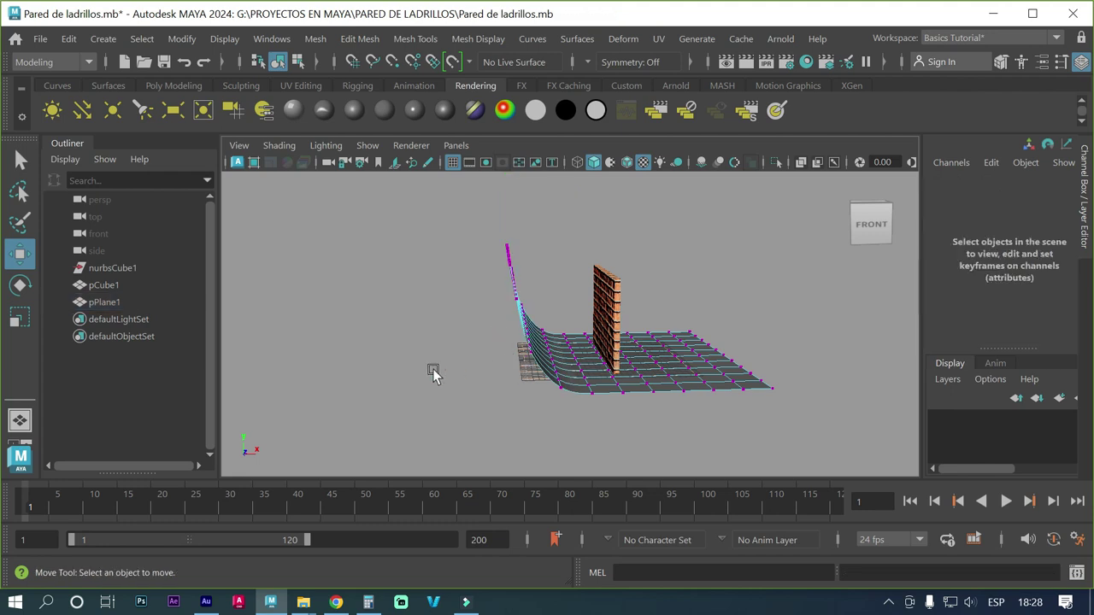
Step: In object mode, stretch pPlane1 to Scale Z 89.866, keeping X and Y at 50.11
{"action": "right_click", "coordinate": [585, 373]}
{"action": "mouse_move", "coordinate": [547, 358]}
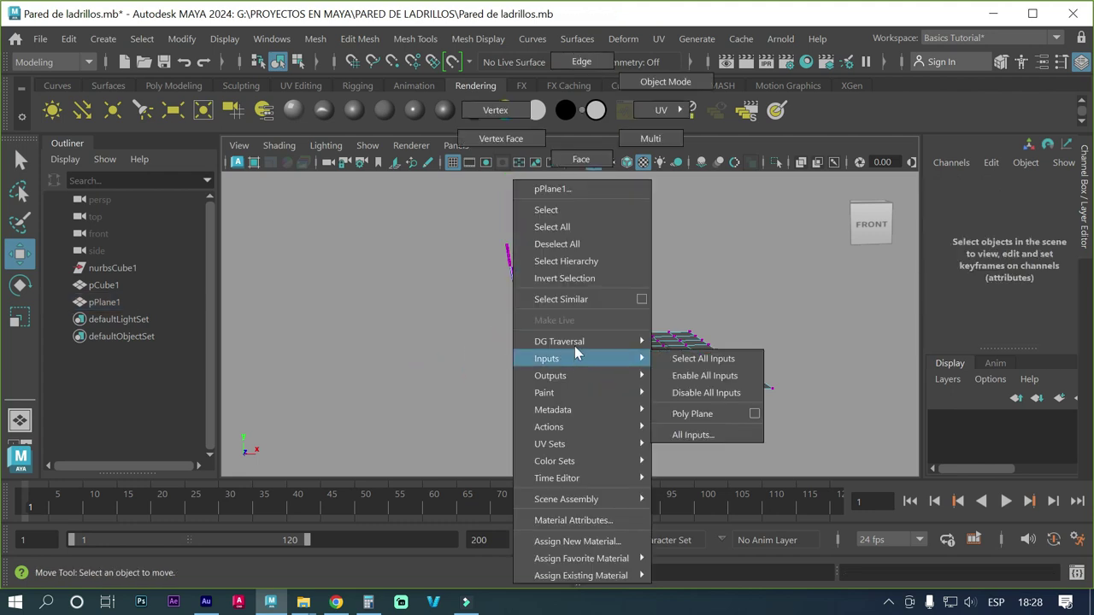
{"action": "left_click", "coordinate": [659, 85]}
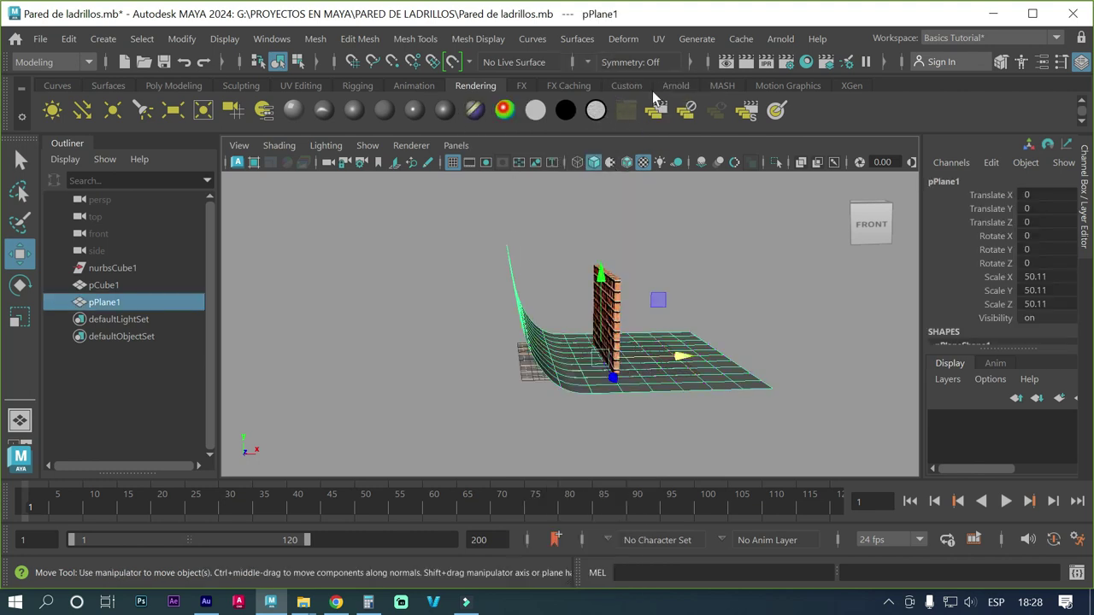
{"action": "left_click", "coordinate": [446, 355]}
{"action": "mouse_move", "coordinate": [573, 451]}
{"action": "left_mouse_down", "text": "alt"}
{"action": "mouse_move", "coordinate": [576, 443]}
{"action": "mouse_move", "coordinate": [466, 423]}
{"action": "mouse_move", "coordinate": [465, 460]}
{"action": "mouse_move", "coordinate": [549, 382]}
{"action": "mouse_move", "coordinate": [516, 370]}
{"action": "left_mouse_up", "text": "alt"}
{"action": "left_click", "coordinate": [483, 340]}
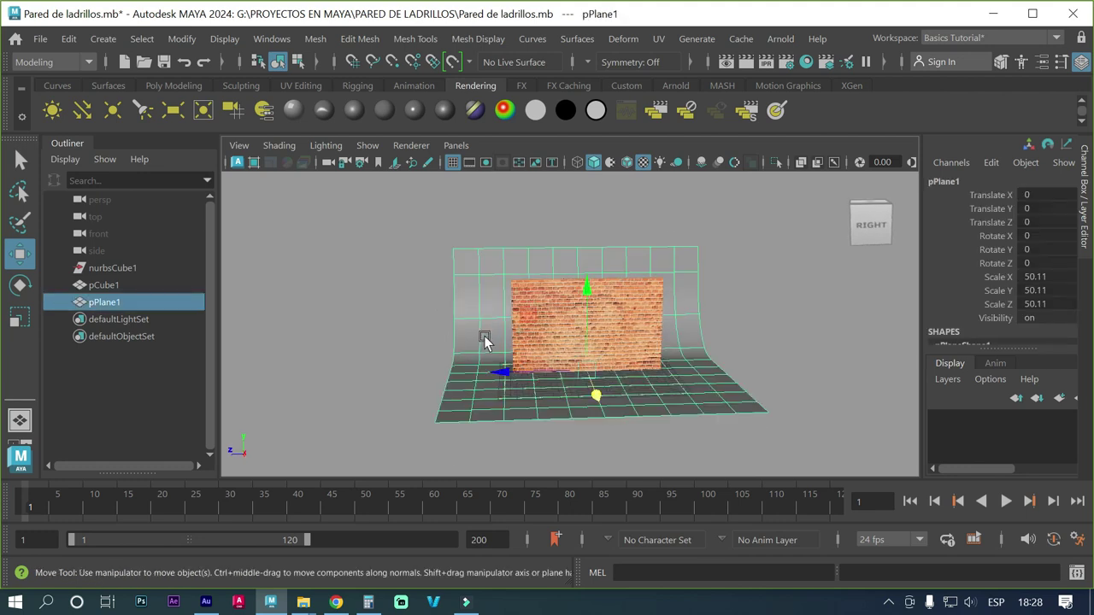
{"action": "key", "text": "r"}
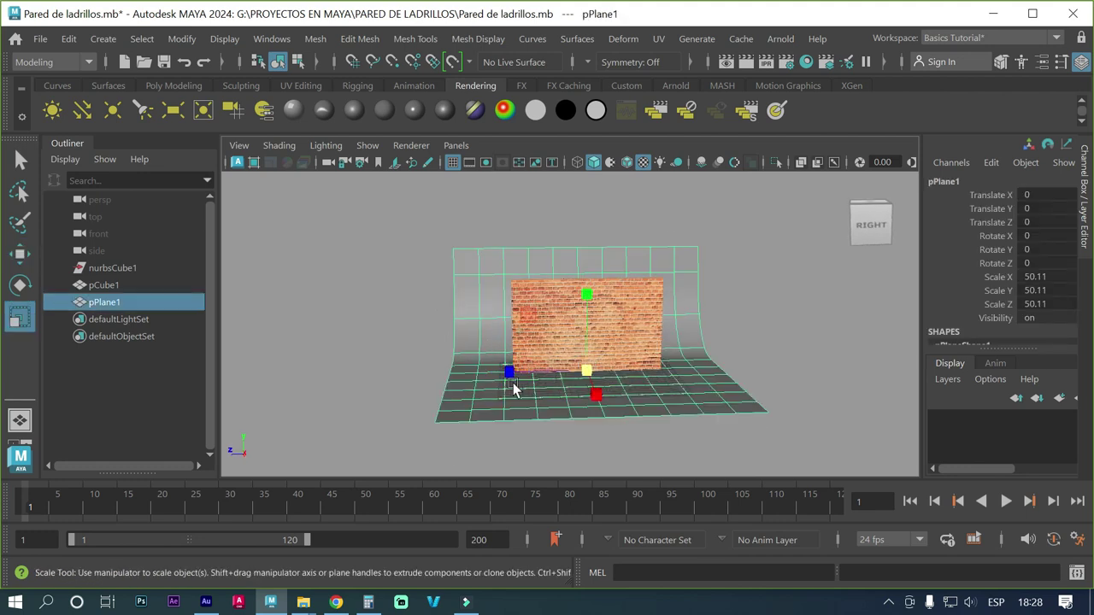
{"action": "left_click_drag", "start_coordinate": [507, 378], "coordinate": [440, 383]}
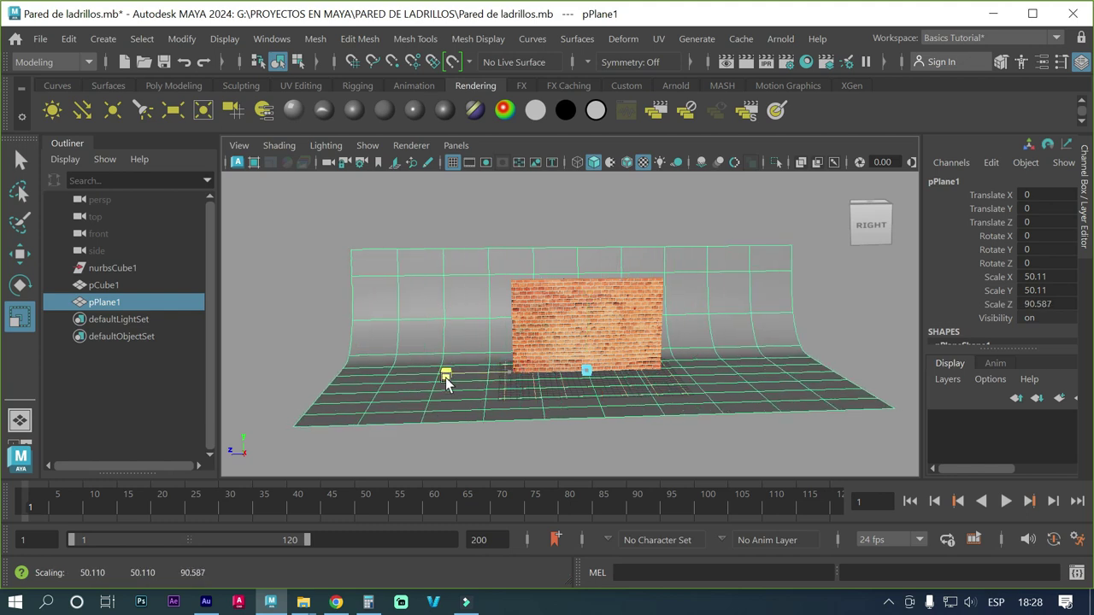
{"action": "mouse_move", "coordinate": [297, 346]}
{"action": "left_mouse_down", "text": "alt"}
{"action": "mouse_move", "coordinate": [415, 377]}
{"action": "mouse_move", "coordinate": [419, 339]}
{"action": "left_mouse_up", "text": "alt"}
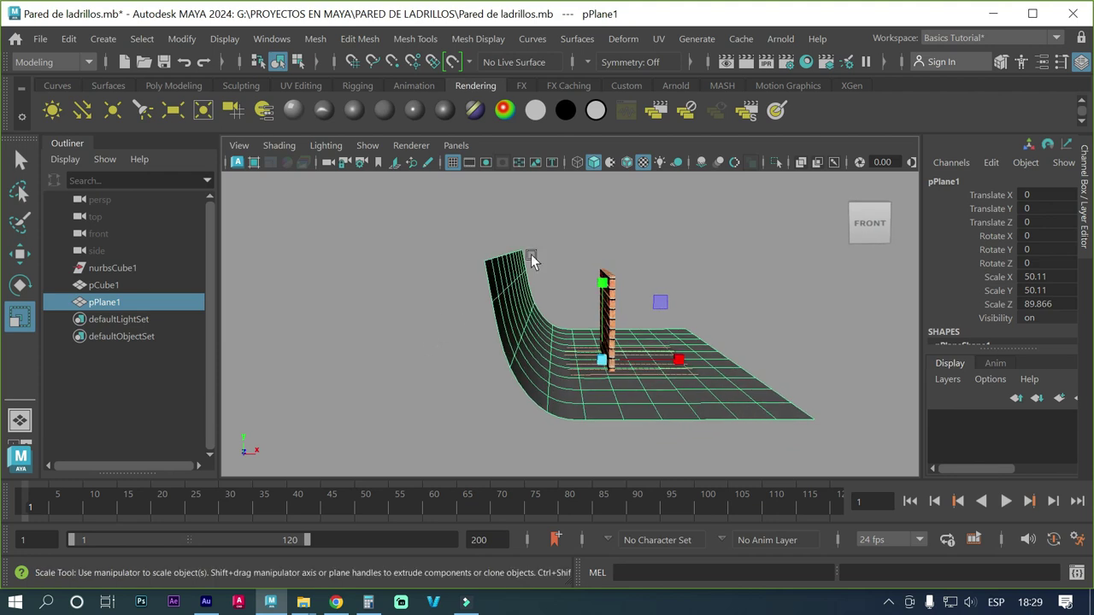
Step: In vertex mode, select the entire top vertex row of the backdrop
{"action": "right_click", "coordinate": [517, 300]}
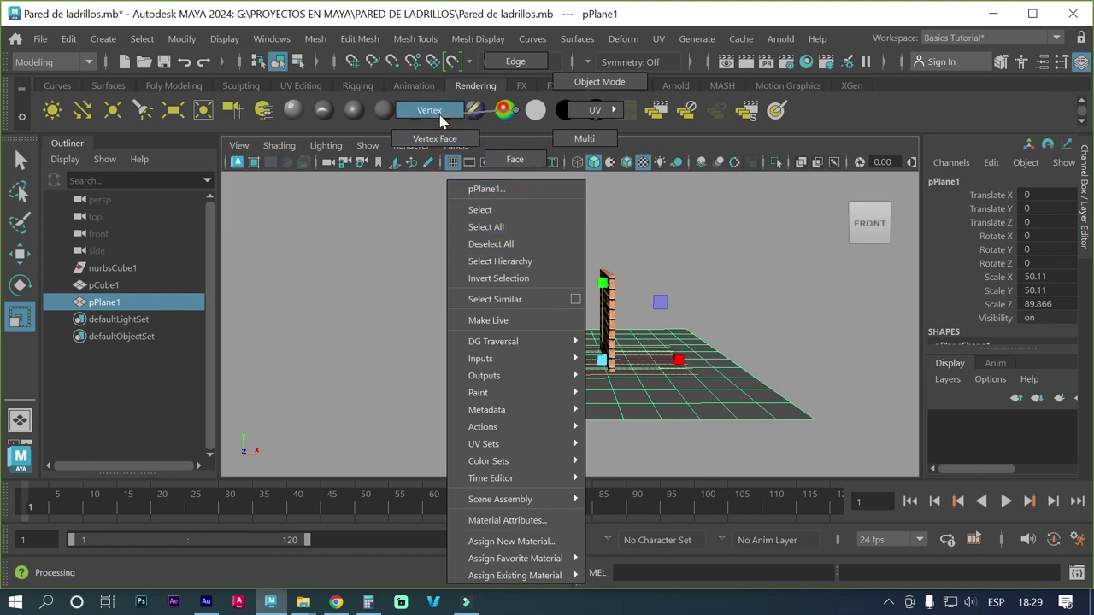
{"action": "right_click_drag", "start_coordinate": [517, 299], "coordinate": [419, 112]}
{"action": "left_click_drag", "start_coordinate": [501, 181], "coordinate": [536, 228], "text": "alt"}
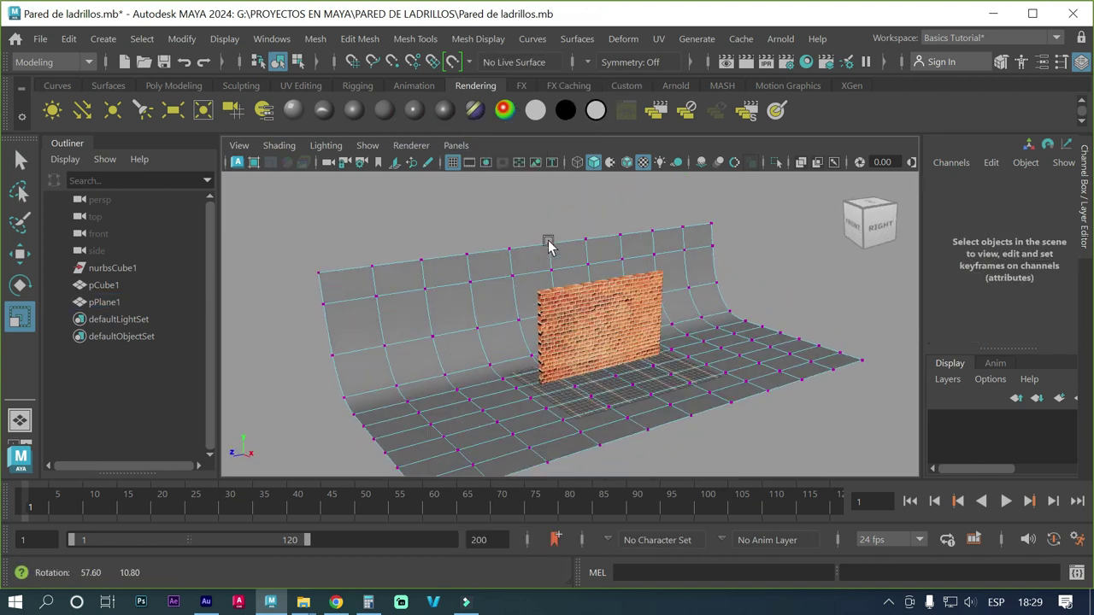
{"action": "left_click_drag", "start_coordinate": [703, 295], "coordinate": [656, 318], "text": "alt"}
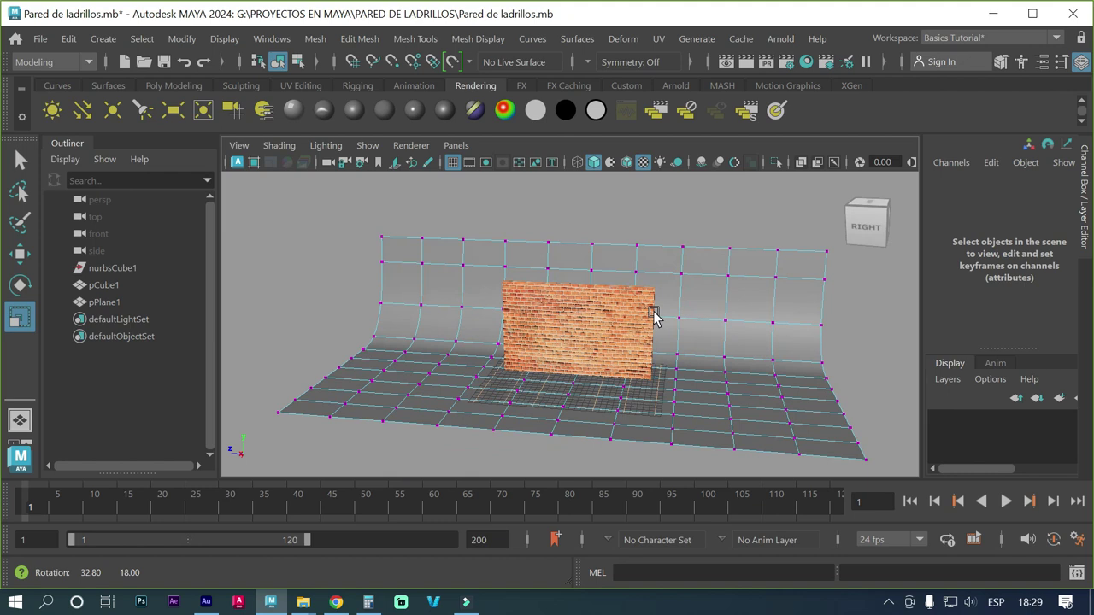
{"action": "mouse_move", "coordinate": [839, 260]}
{"action": "left_mouse_down"}
{"action": "mouse_move", "coordinate": [598, 238]}
{"action": "mouse_move", "coordinate": [493, 248]}
{"action": "mouse_move", "coordinate": [378, 241]}
{"action": "left_mouse_up"}
{"action": "mouse_move", "coordinate": [309, 264]}
{"action": "left_mouse_down", "text": "alt"}
{"action": "mouse_move", "coordinate": [366, 278]}
{"action": "mouse_move", "coordinate": [478, 267]}
{"action": "mouse_move", "coordinate": [453, 262]}
{"action": "mouse_move", "coordinate": [461, 254]}
{"action": "left_mouse_up", "text": "alt"}
{"action": "middle_click_drag", "start_coordinate": [603, 266], "coordinate": [600, 313], "text": "alt"}
Step: Raise the top vertex row to Y 28.348 so the backdrop rises above the wall
{"action": "key", "text": "w"}
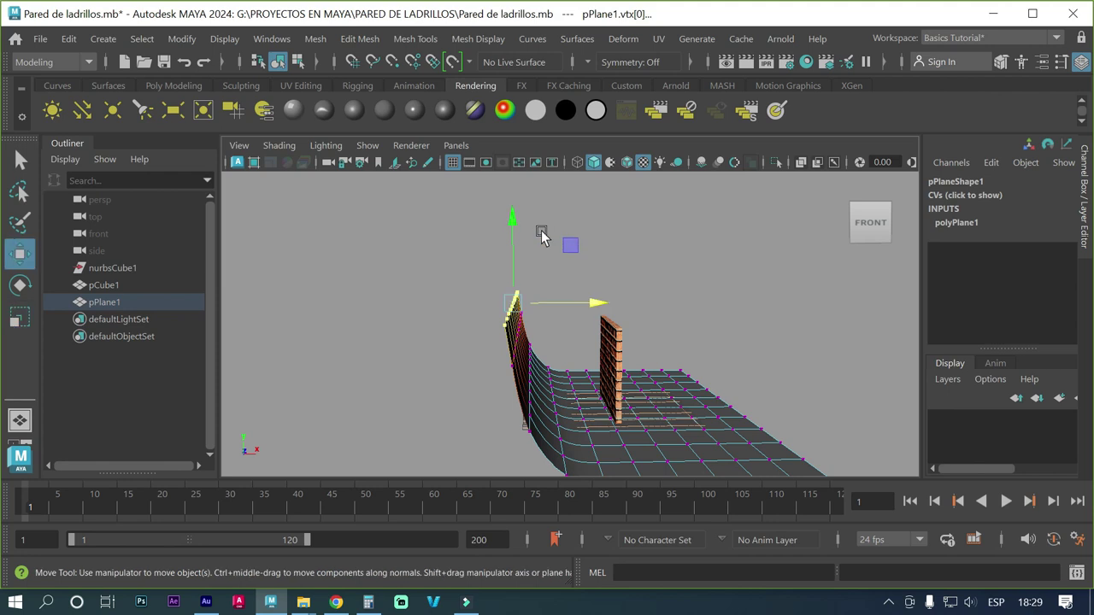
{"action": "left_click_drag", "start_coordinate": [511, 221], "coordinate": [518, 178]}
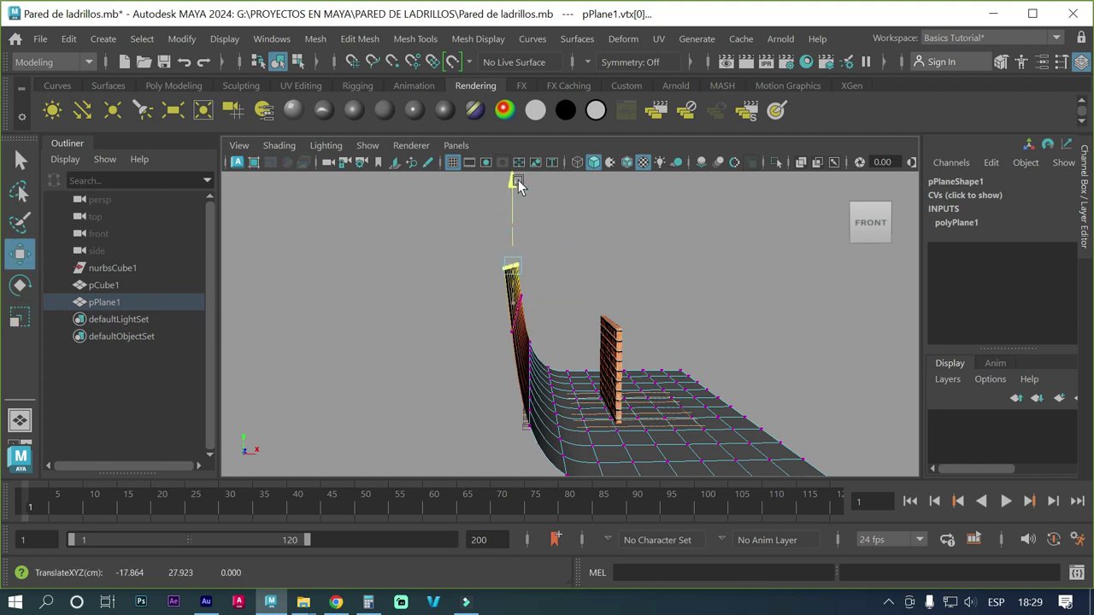
{"action": "left_click_drag", "start_coordinate": [591, 263], "coordinate": [603, 266]}
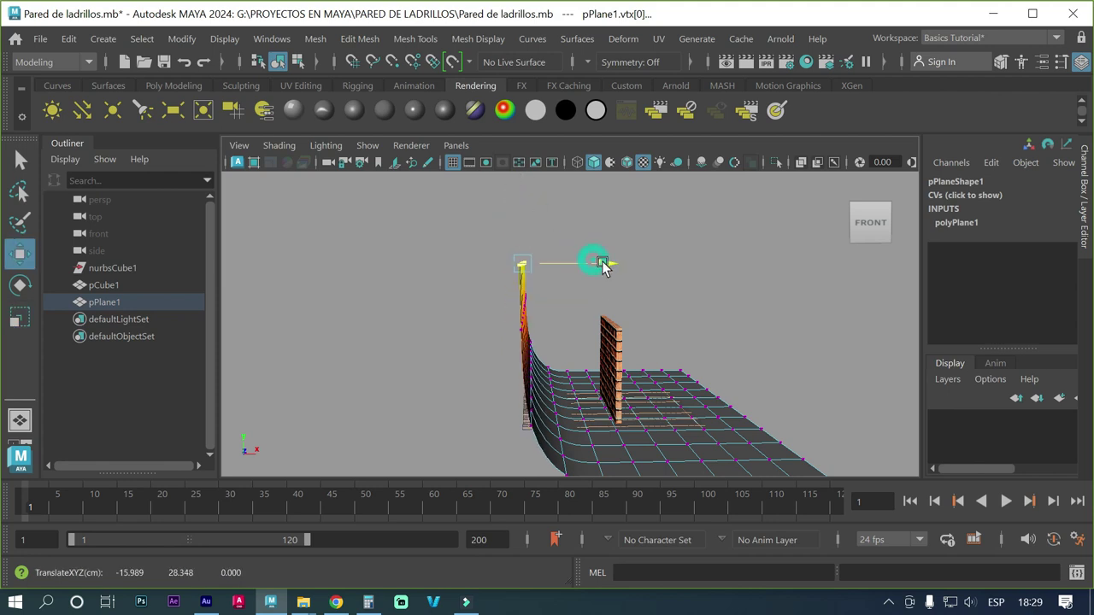
{"action": "mouse_move", "coordinate": [666, 327]}
{"action": "left_mouse_down", "text": "alt"}
{"action": "mouse_move", "coordinate": [615, 309]}
{"action": "mouse_move", "coordinate": [552, 314]}
{"action": "left_mouse_up", "text": "alt"}
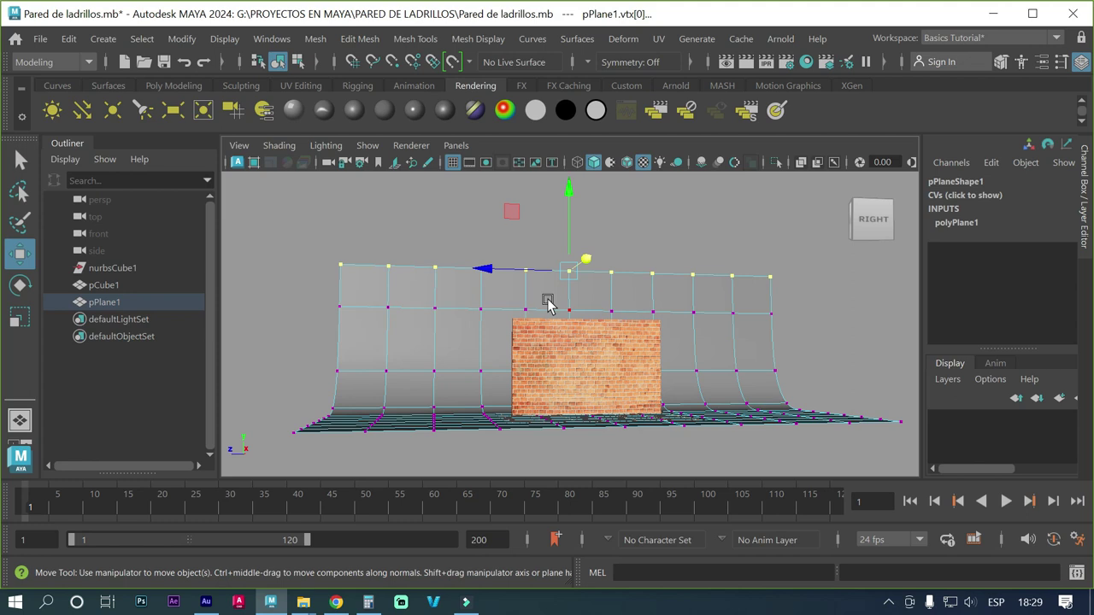
{"action": "left_click", "coordinate": [651, 273]}
{"action": "right_click_drag", "start_coordinate": [647, 110], "coordinate": [698, 88]}
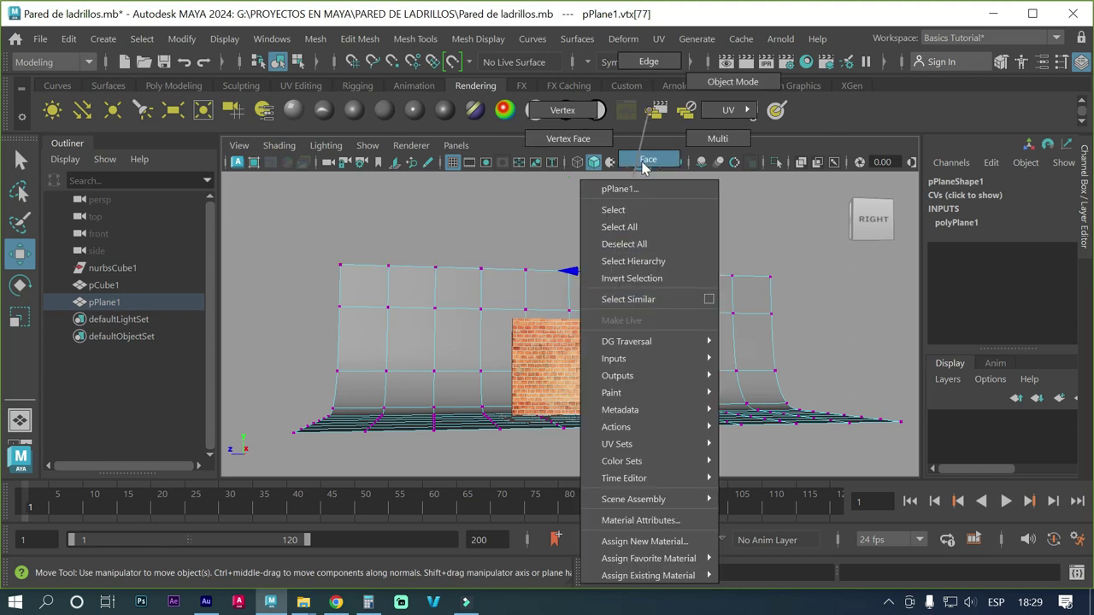
Step: Return the backdrop to object mode and add an Arnold area light, aiAreaLight1, framing the wall
{"action": "left_click", "coordinate": [625, 217]}
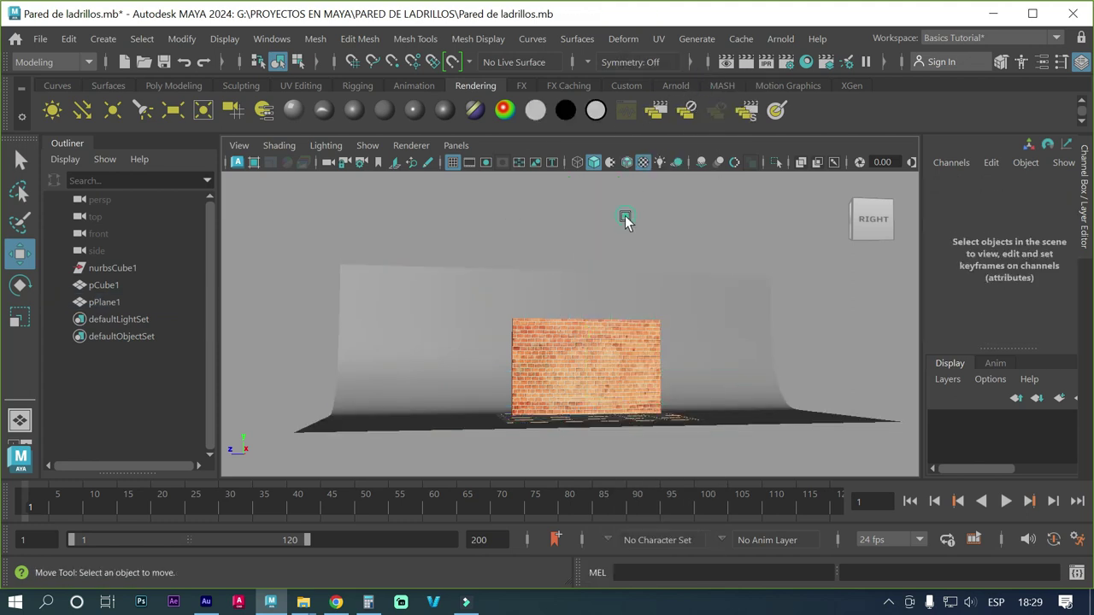
{"action": "mouse_move", "coordinate": [605, 290]}
{"action": "left_mouse_down", "text": "alt"}
{"action": "mouse_move", "coordinate": [607, 315]}
{"action": "mouse_move", "coordinate": [602, 301]}
{"action": "left_mouse_up", "text": "alt"}
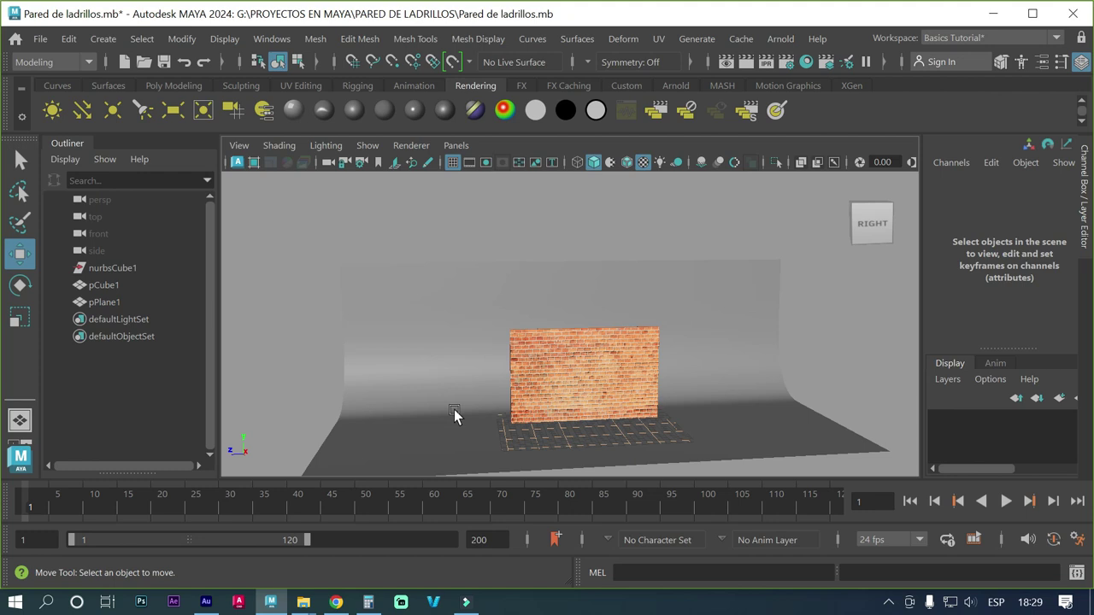
{"action": "left_click", "coordinate": [785, 39]}
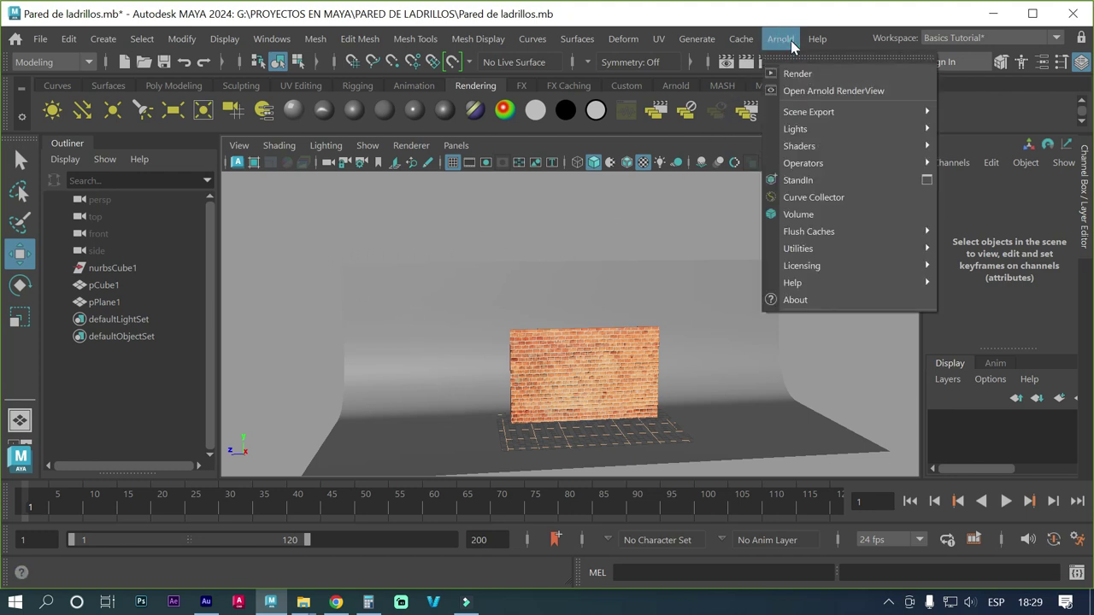
{"action": "mouse_move", "coordinate": [804, 130]}
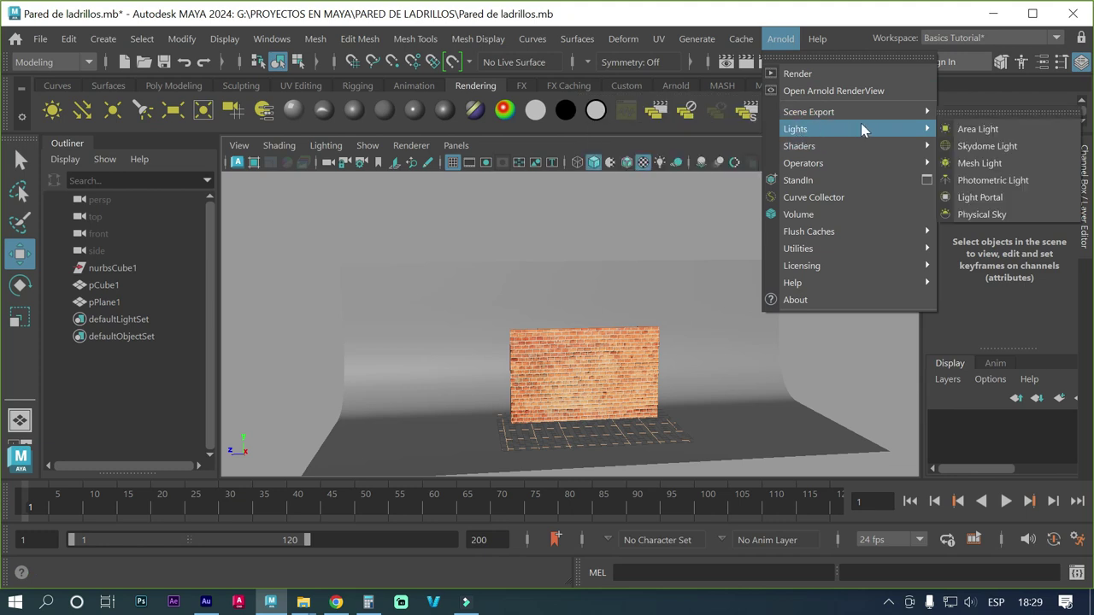
{"action": "left_click", "coordinate": [973, 133]}
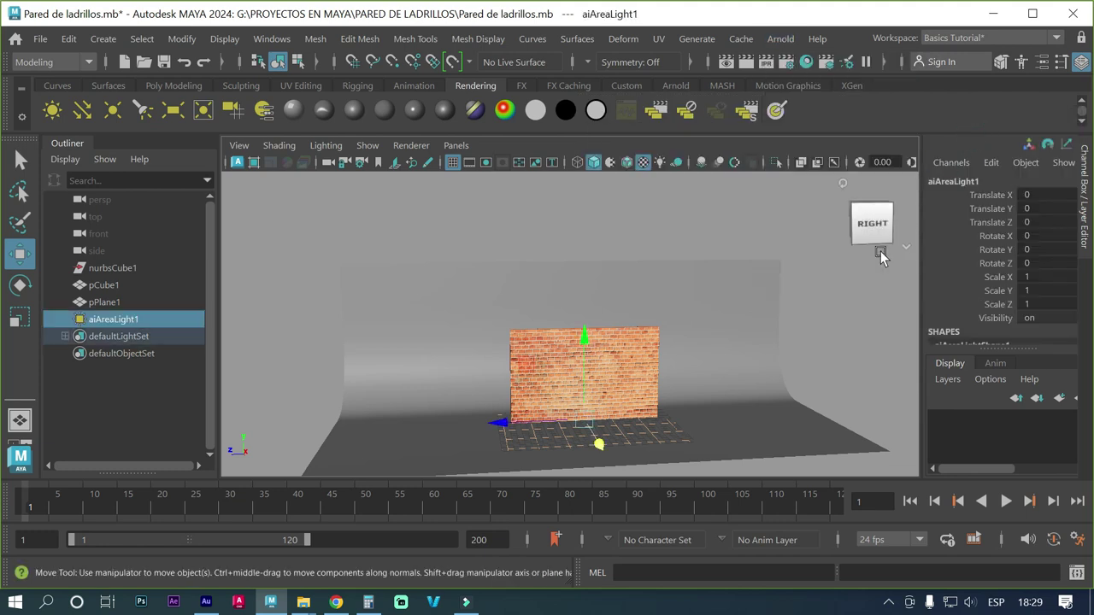
{"action": "left_click_drag", "start_coordinate": [665, 411], "coordinate": [632, 366], "text": "alt"}
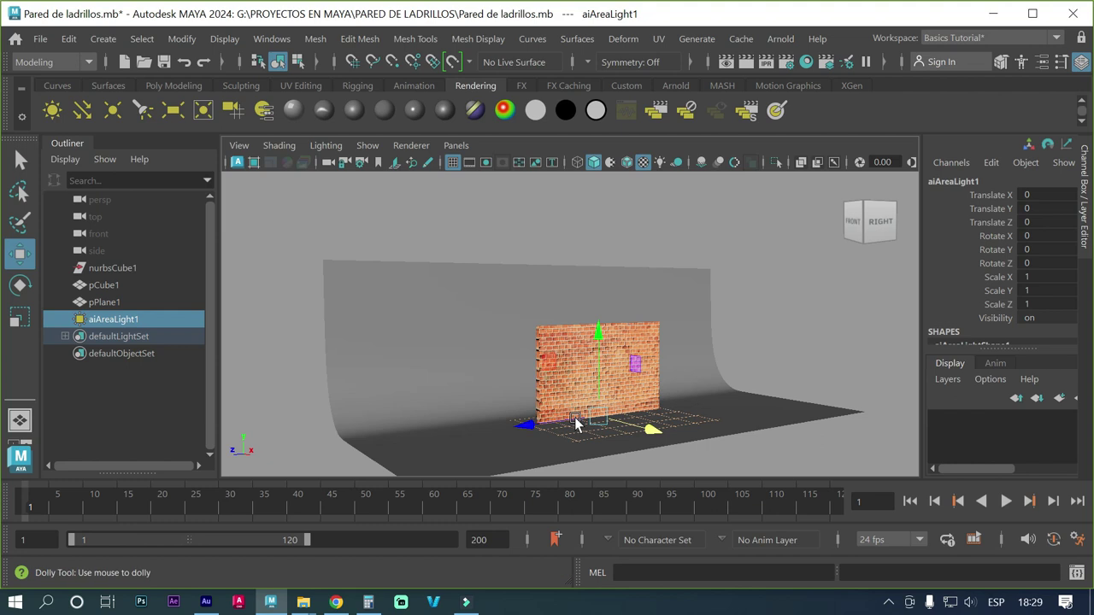
{"action": "right_click_drag", "start_coordinate": [576, 419], "coordinate": [686, 427], "text": "alt"}
{"action": "middle_click_drag", "start_coordinate": [686, 427], "coordinate": [691, 308], "text": "alt"}
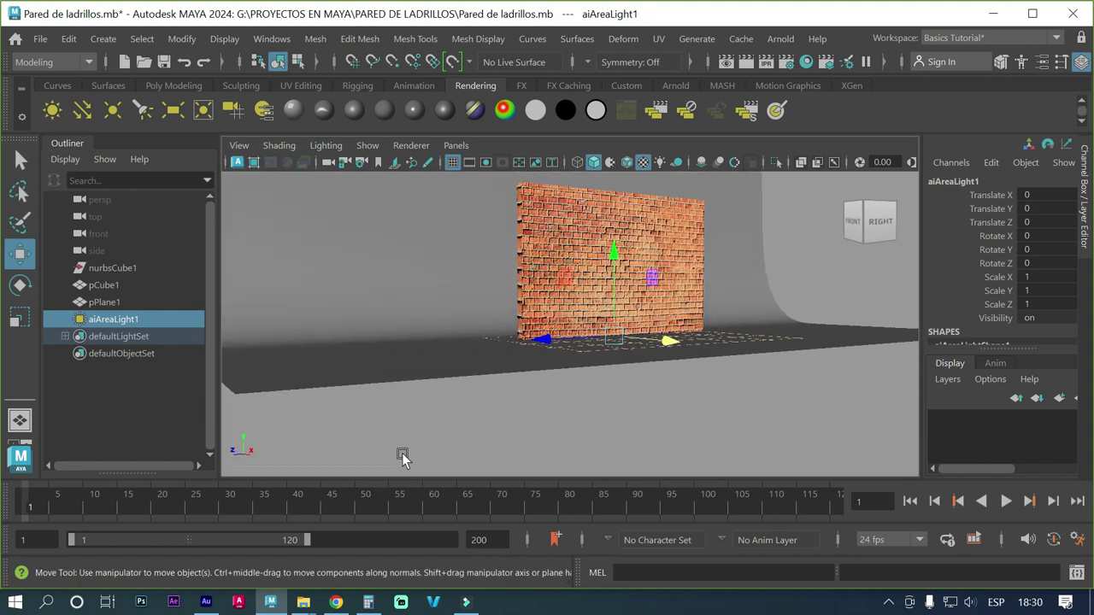
{"action": "mouse_move", "coordinate": [593, 402]}
{"action": "left_mouse_down", "text": "alt"}
{"action": "mouse_move", "coordinate": [543, 421]}
{"action": "mouse_move", "coordinate": [564, 411]}
{"action": "left_mouse_up", "text": "alt"}
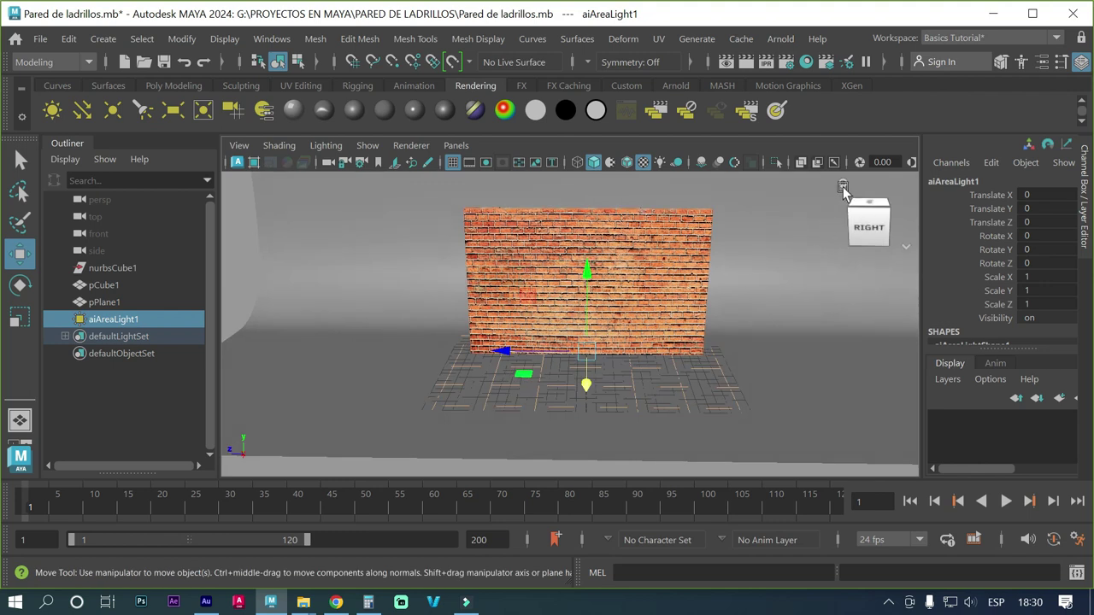
{"action": "left_click", "coordinate": [843, 182]}
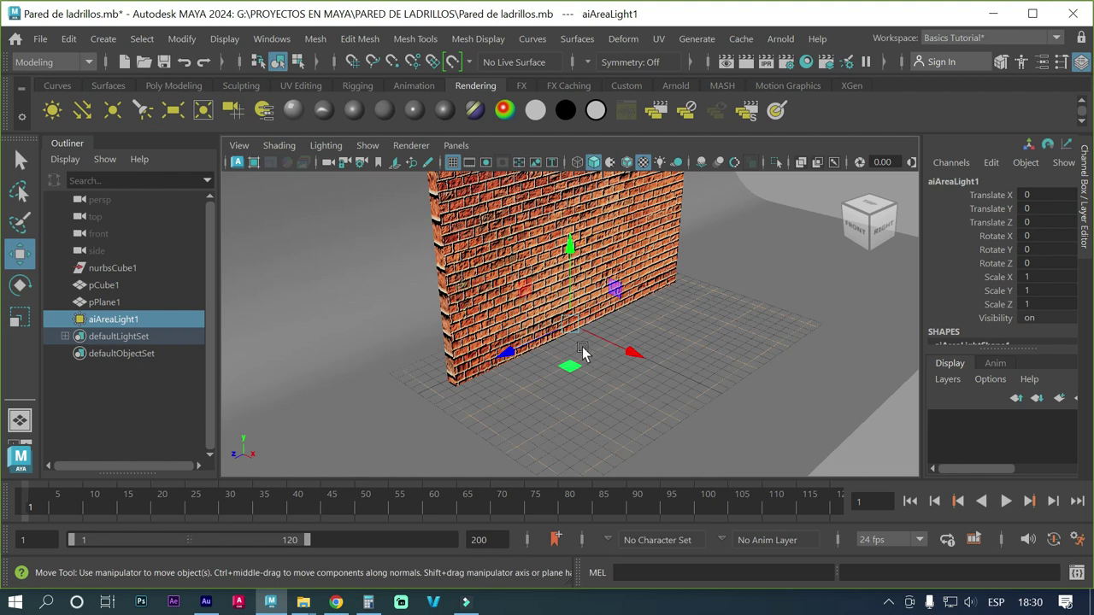
Step: Scale aiAreaLight1 uniformly to 6.539 and move it to X 17.055, Y 10.32
{"action": "left_click_drag", "start_coordinate": [632, 353], "coordinate": [725, 403]}
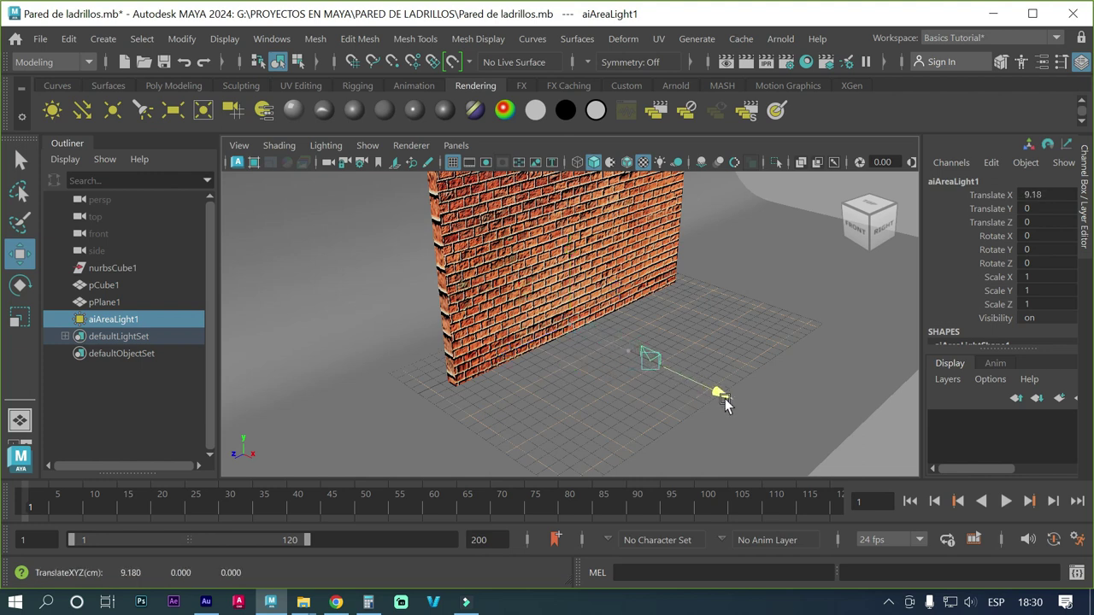
{"action": "key", "text": "r"}
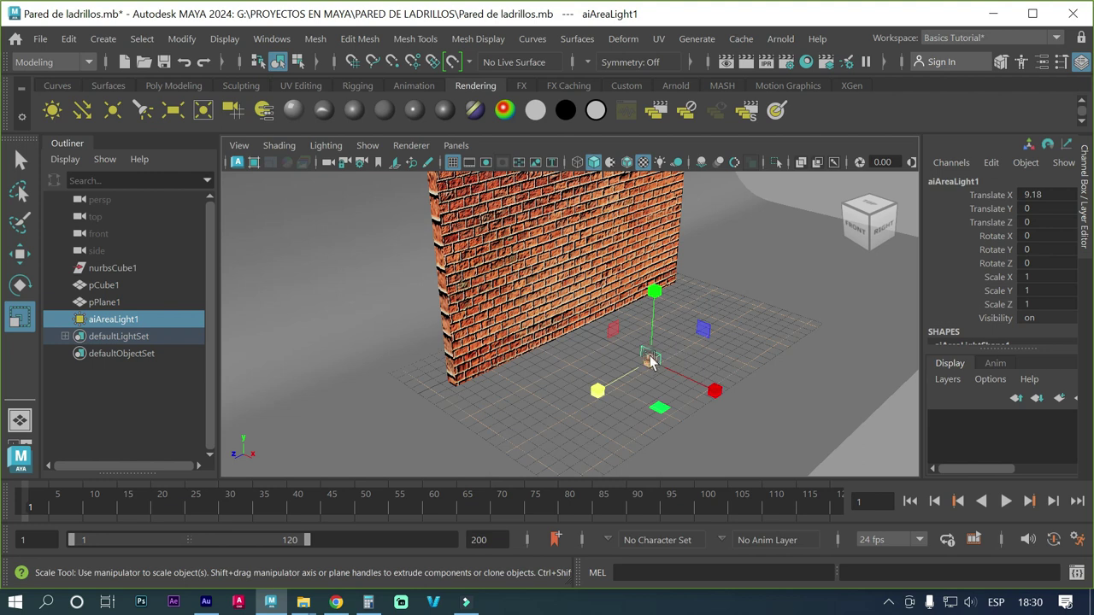
{"action": "left_click_drag", "start_coordinate": [650, 359], "coordinate": [768, 363]}
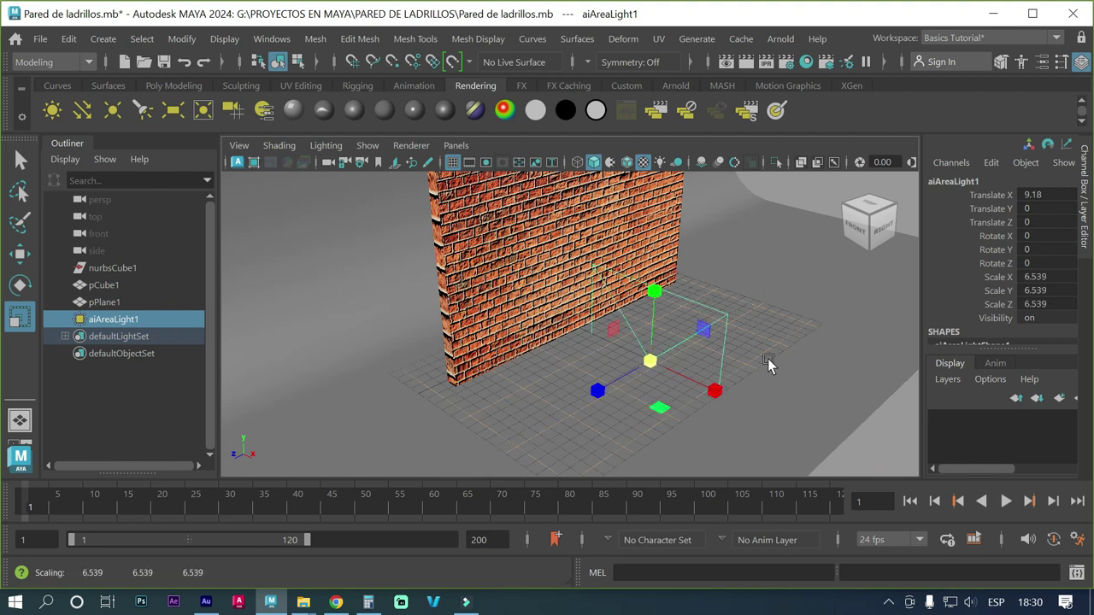
{"action": "key", "text": "w"}
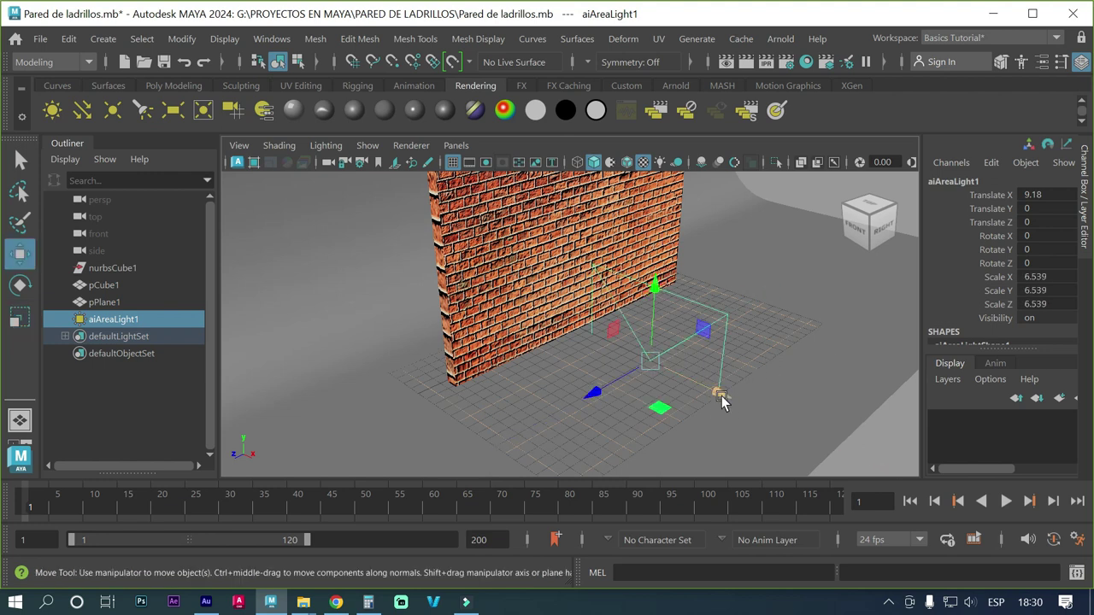
{"action": "left_click_drag", "start_coordinate": [722, 401], "coordinate": [772, 421]}
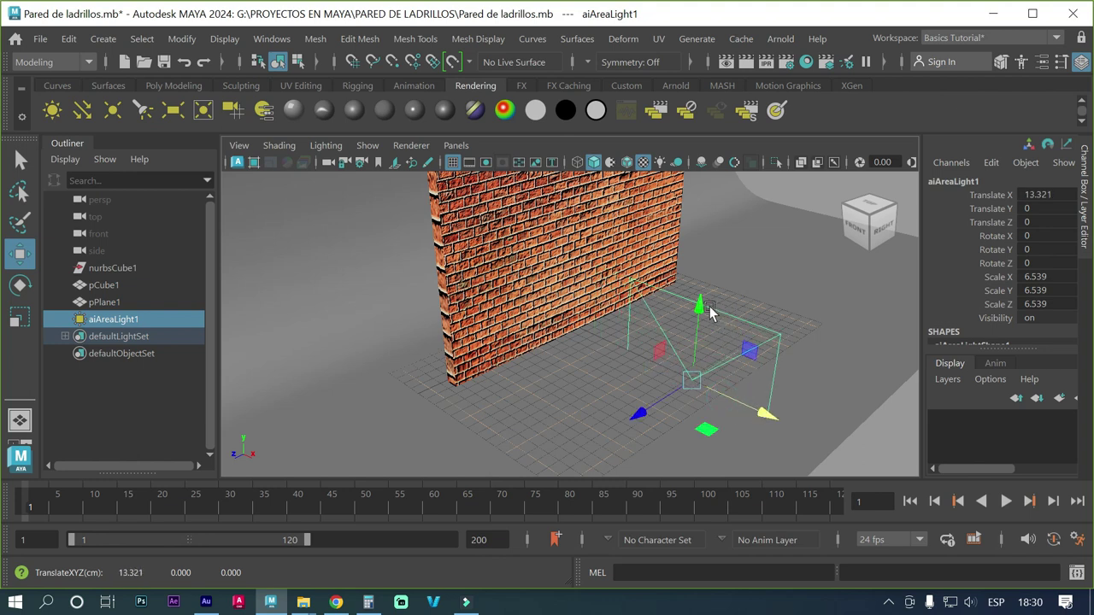
{"action": "left_click_drag", "start_coordinate": [703, 309], "coordinate": [722, 173]}
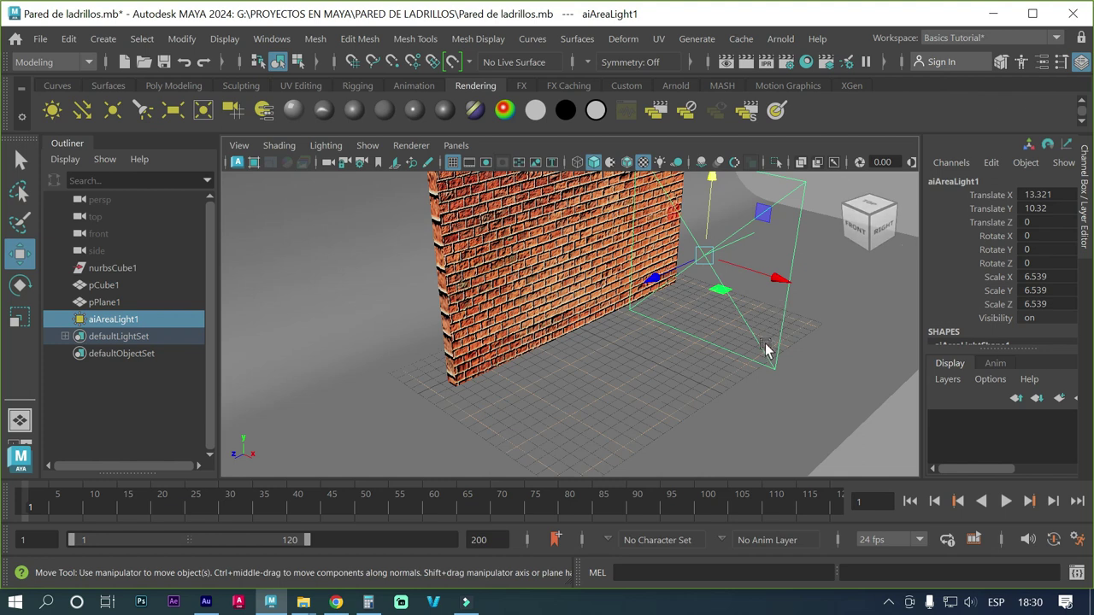
{"action": "left_click_drag", "start_coordinate": [694, 333], "coordinate": [692, 349], "text": "alt"}
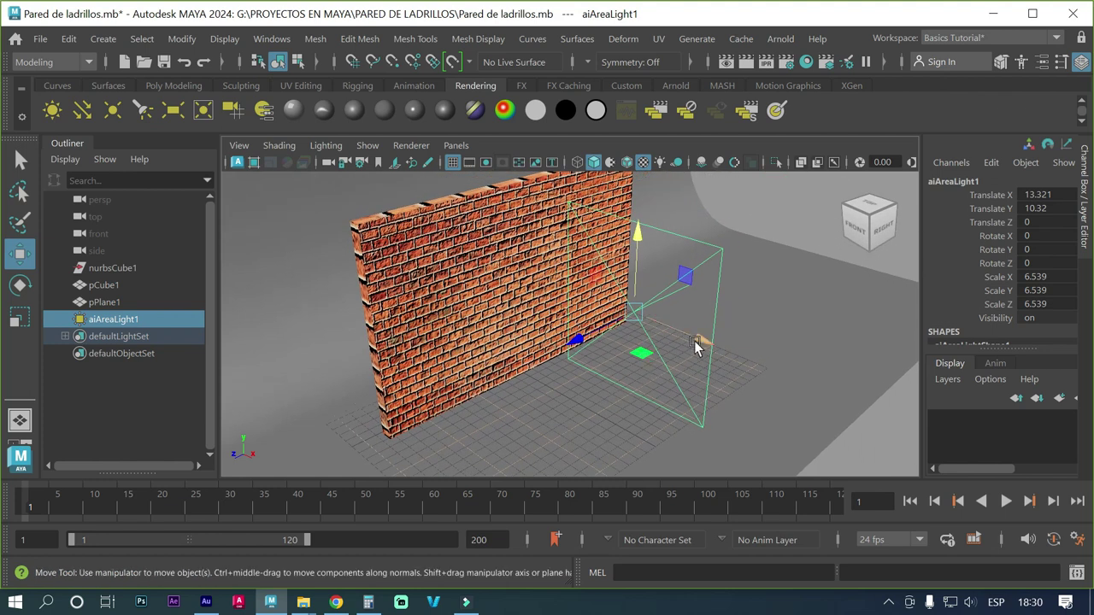
{"action": "left_click_drag", "start_coordinate": [702, 343], "coordinate": [754, 364]}
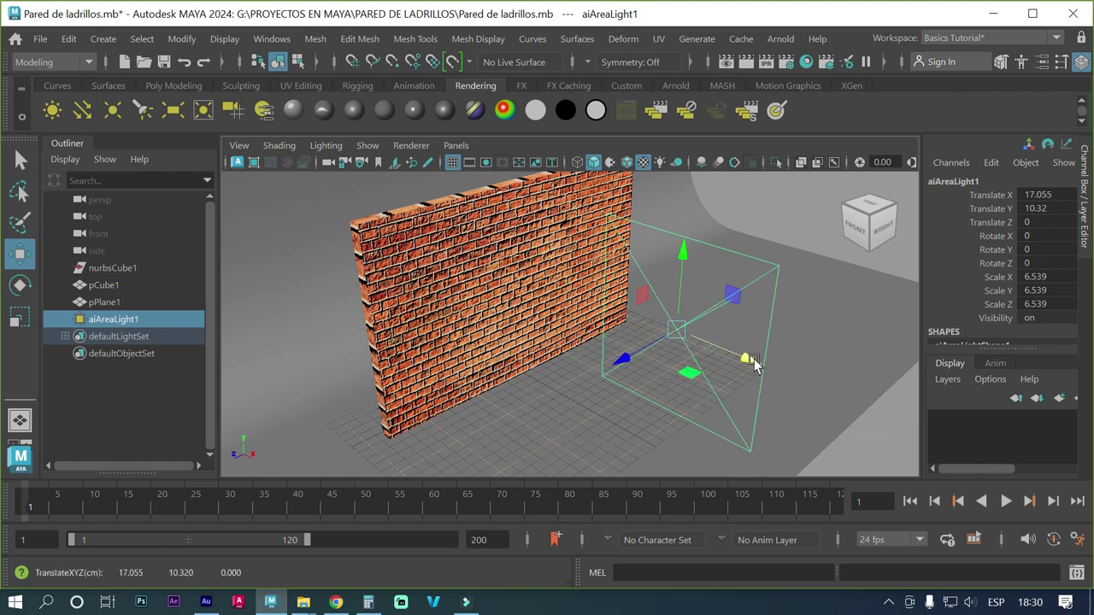
Step: Set the area light's Rotate Y to 90 so it faces the brick wall
{"action": "key", "text": "r"}
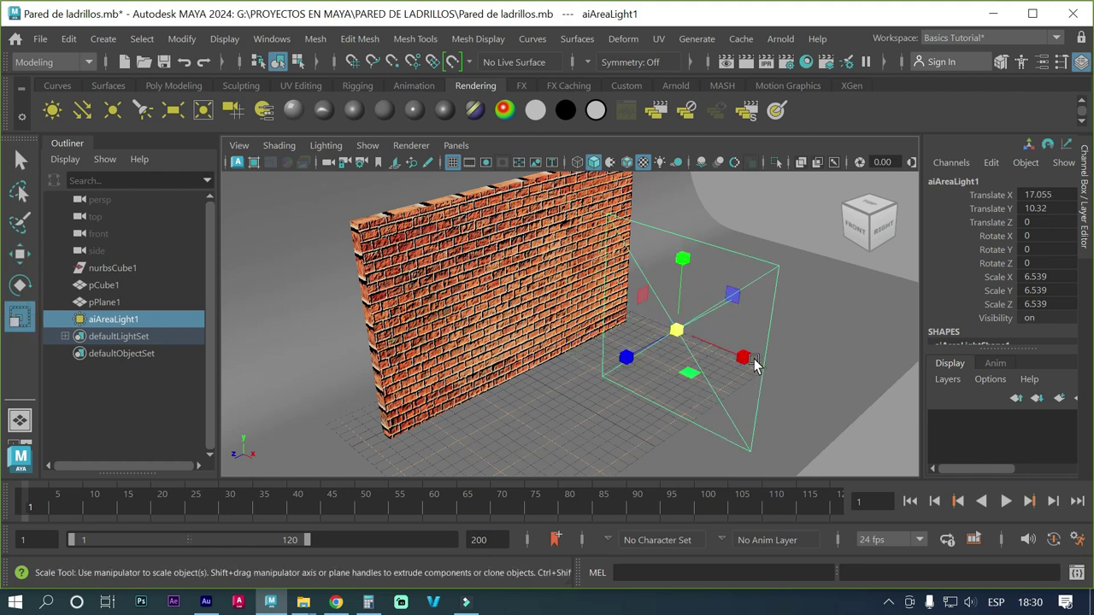
{"action": "key", "text": "e"}
{"action": "left_click_drag", "start_coordinate": [693, 355], "coordinate": [720, 367]}
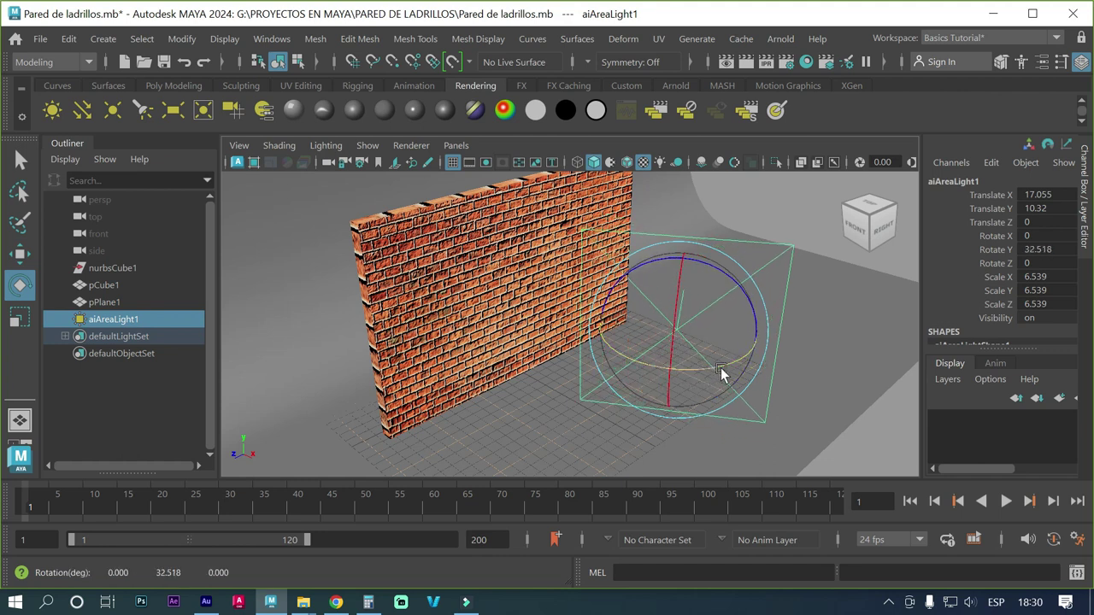
{"action": "double_click", "coordinate": [1035, 249]}
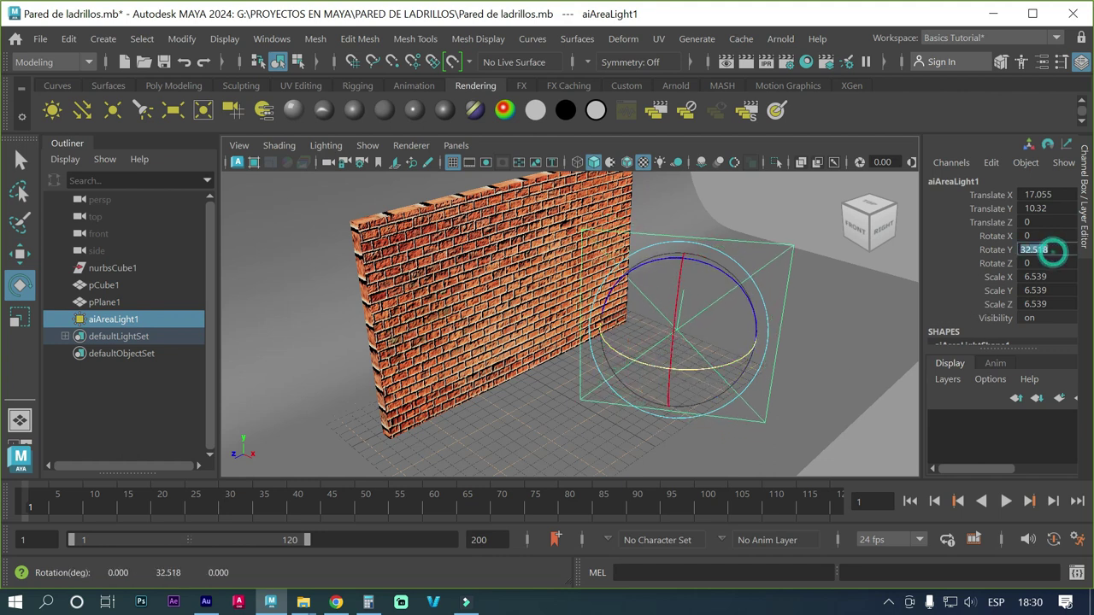
{"action": "type", "text": "90"}
{"action": "key", "text": "Return"}
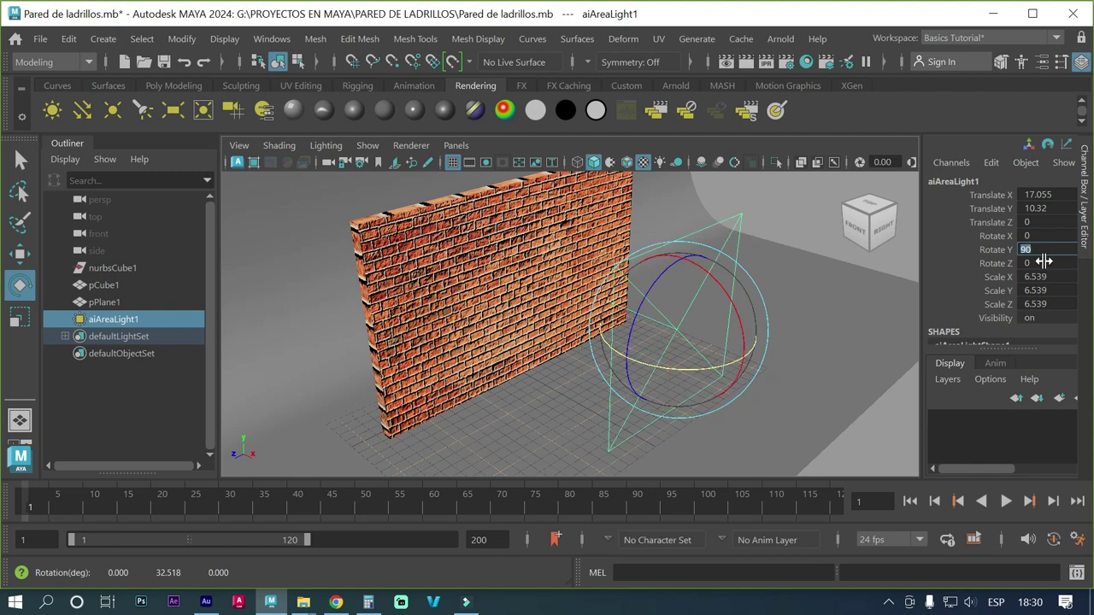
{"action": "mouse_move", "coordinate": [737, 367]}
{"action": "left_mouse_down", "text": "alt"}
{"action": "mouse_move", "coordinate": [694, 373]}
{"action": "mouse_move", "coordinate": [701, 383]}
{"action": "left_mouse_up", "text": "alt"}
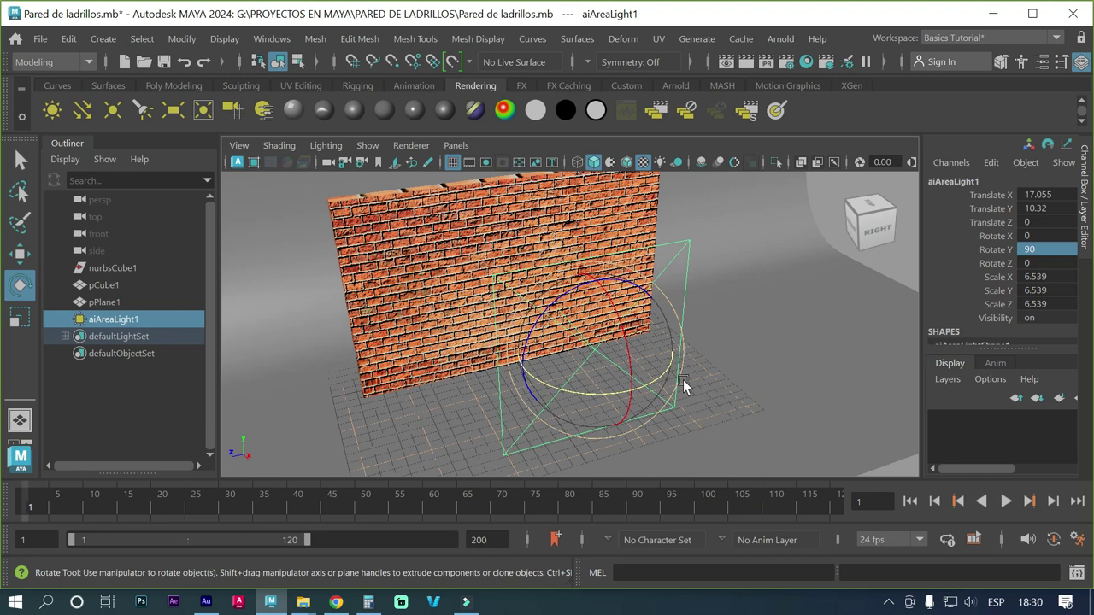
Step: Reposition the area light to X 18.933, Y 12.767
{"action": "key", "text": "w"}
{"action": "mouse_move", "coordinate": [477, 384]}
{"action": "left_mouse_down", "text": "alt"}
{"action": "mouse_move", "coordinate": [523, 388]}
{"action": "mouse_move", "coordinate": [540, 374]}
{"action": "left_mouse_up", "text": "alt"}
{"action": "left_click_drag", "start_coordinate": [824, 305], "coordinate": [854, 305]}
{"action": "left_click_drag", "start_coordinate": [781, 379], "coordinate": [772, 406], "text": "alt"}
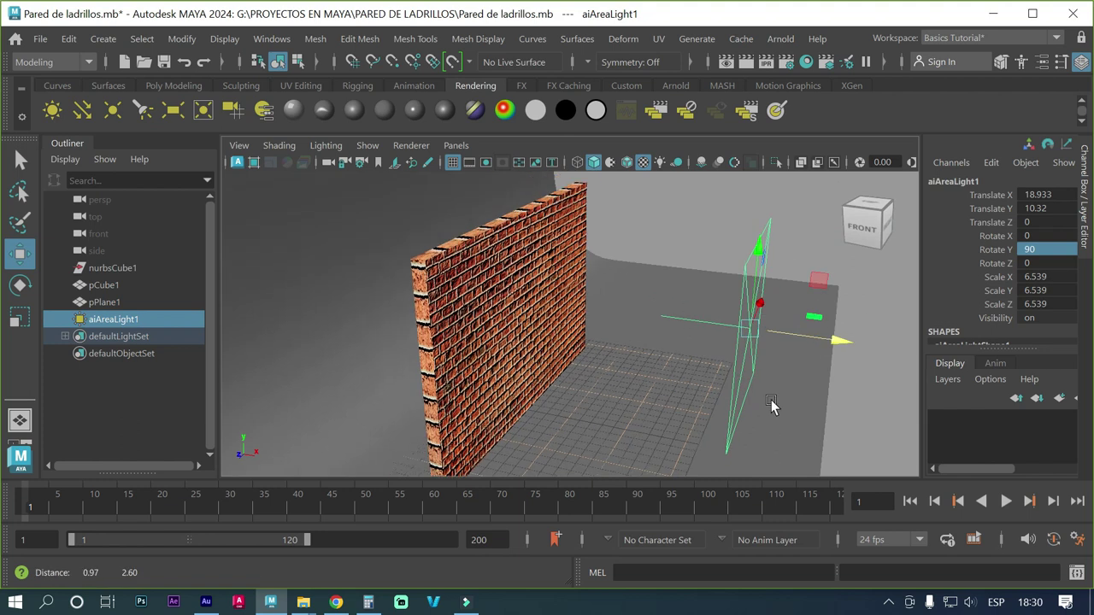
{"action": "left_click_drag", "start_coordinate": [759, 259], "coordinate": [766, 226]}
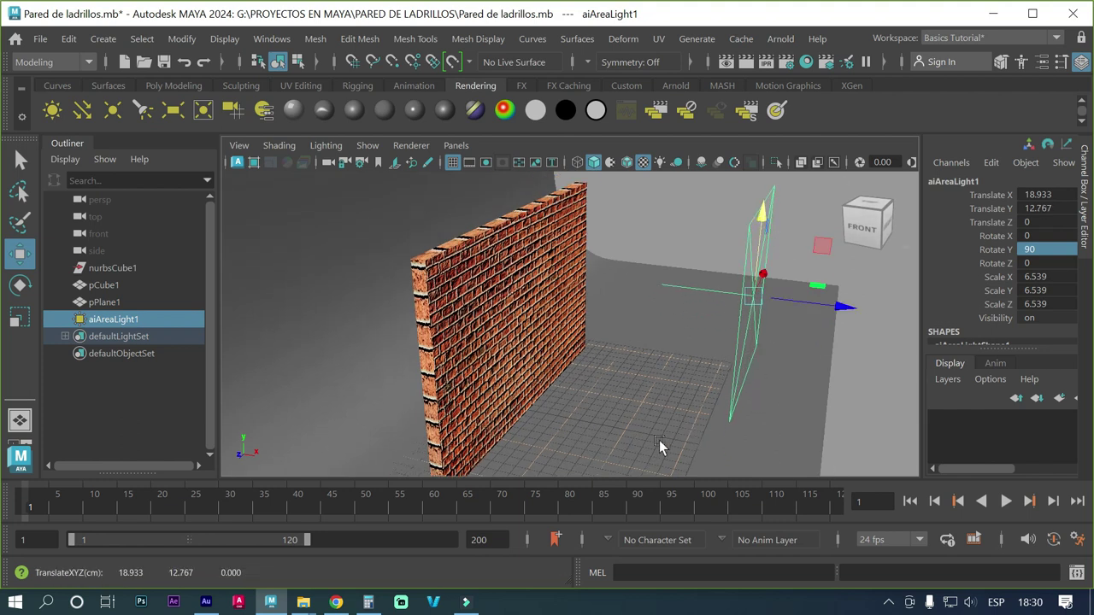
{"action": "left_click_drag", "start_coordinate": [700, 419], "coordinate": [732, 415], "text": "alt"}
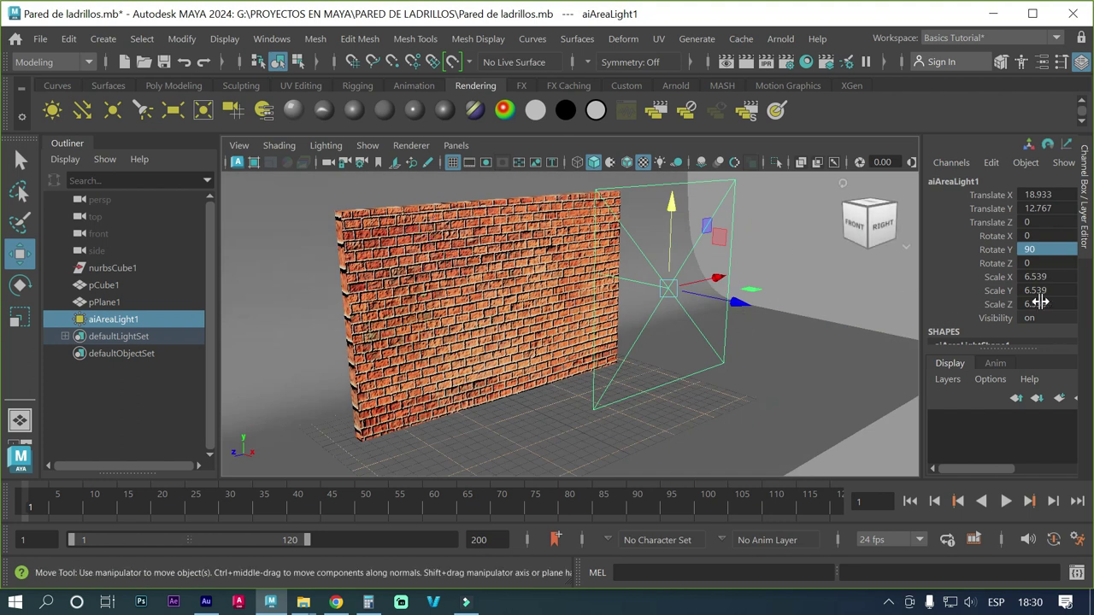
Step: Set aiAreaLight1 intensity to 100, deselect it, and shade the viewport with scene lights (7)
{"action": "scroll", "coordinate": [1040, 302], "scroll_direction": "down", "scroll_amount": 1}
{"action": "scroll", "coordinate": [1040, 302], "scroll_direction": "down", "scroll_amount": 2}
{"action": "scroll", "coordinate": [1039, 298], "scroll_direction": "up", "scroll_amount": 1}
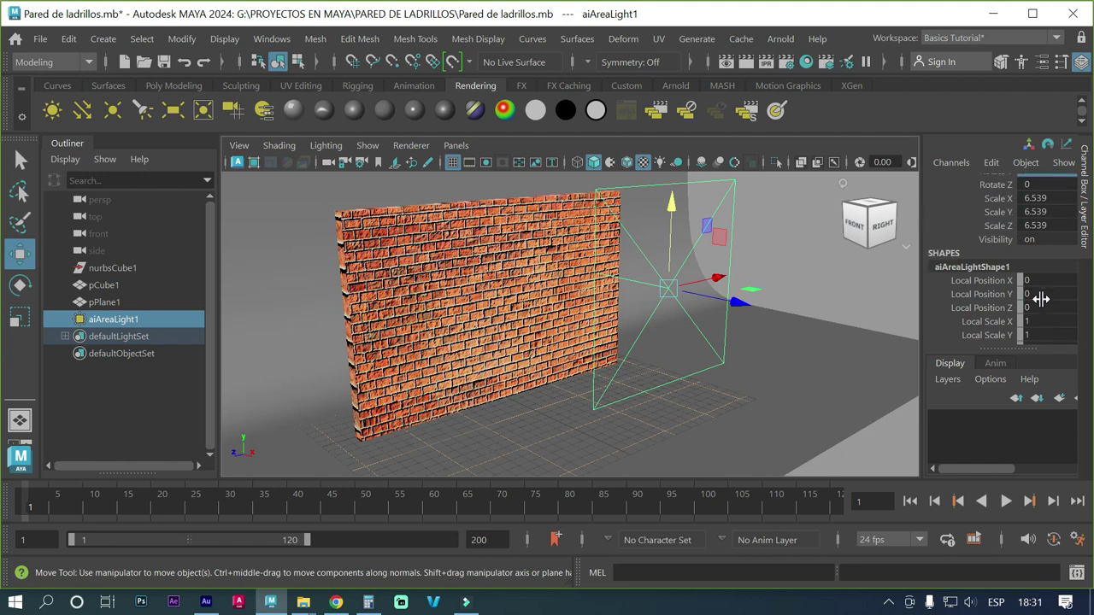
{"action": "scroll", "coordinate": [1040, 298], "scroll_direction": "down", "scroll_amount": 2}
{"action": "scroll", "coordinate": [1041, 298], "scroll_direction": "down", "scroll_amount": 1}
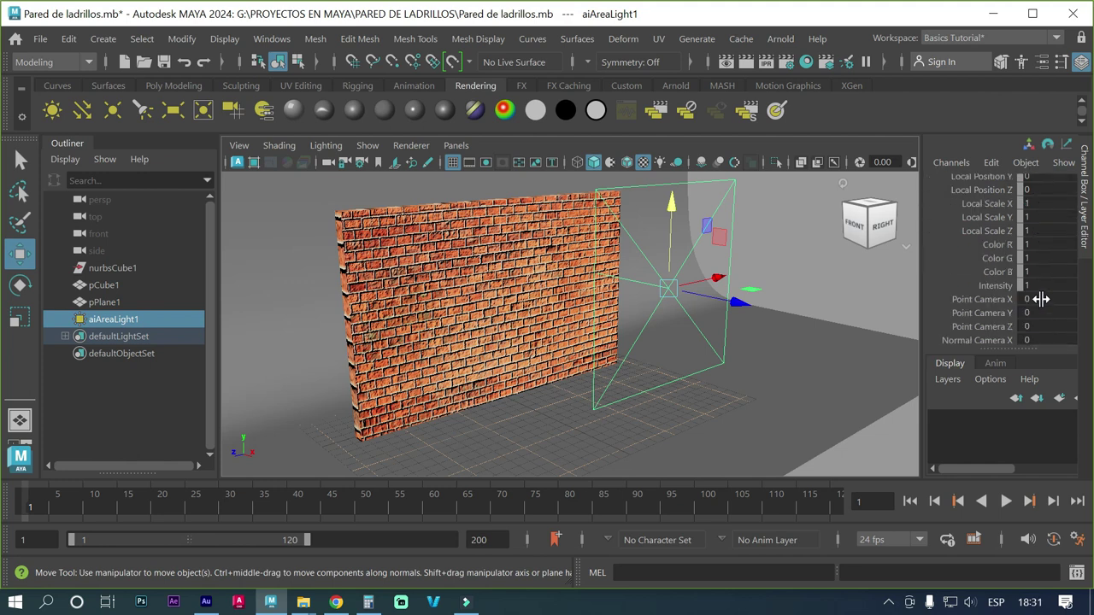
{"action": "double_click", "coordinate": [1041, 286]}
{"action": "type", "text": "00"}
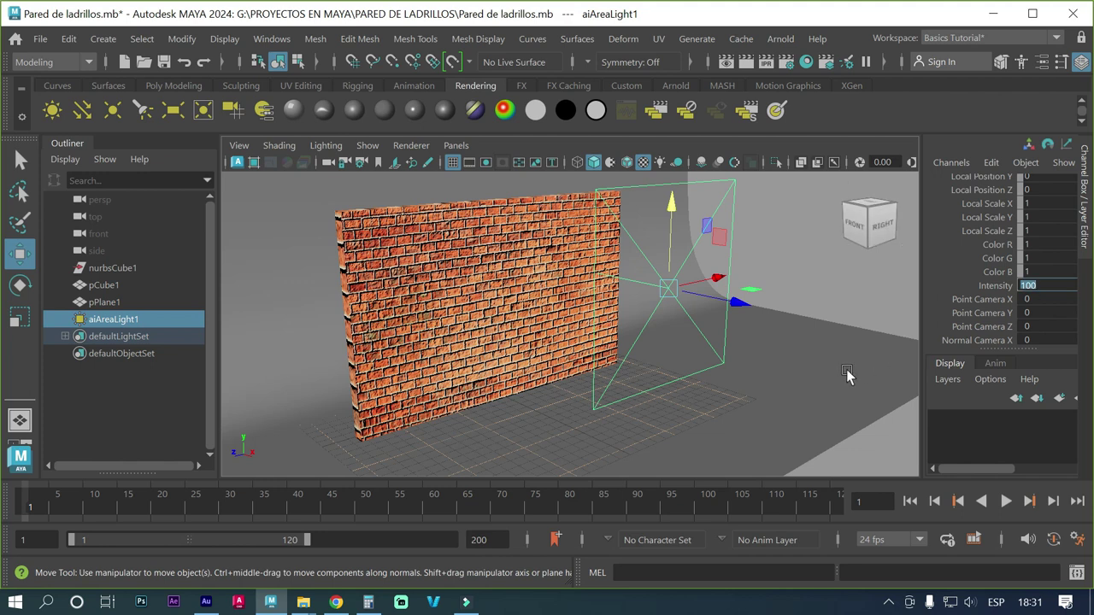
{"action": "left_click", "coordinate": [820, 272]}
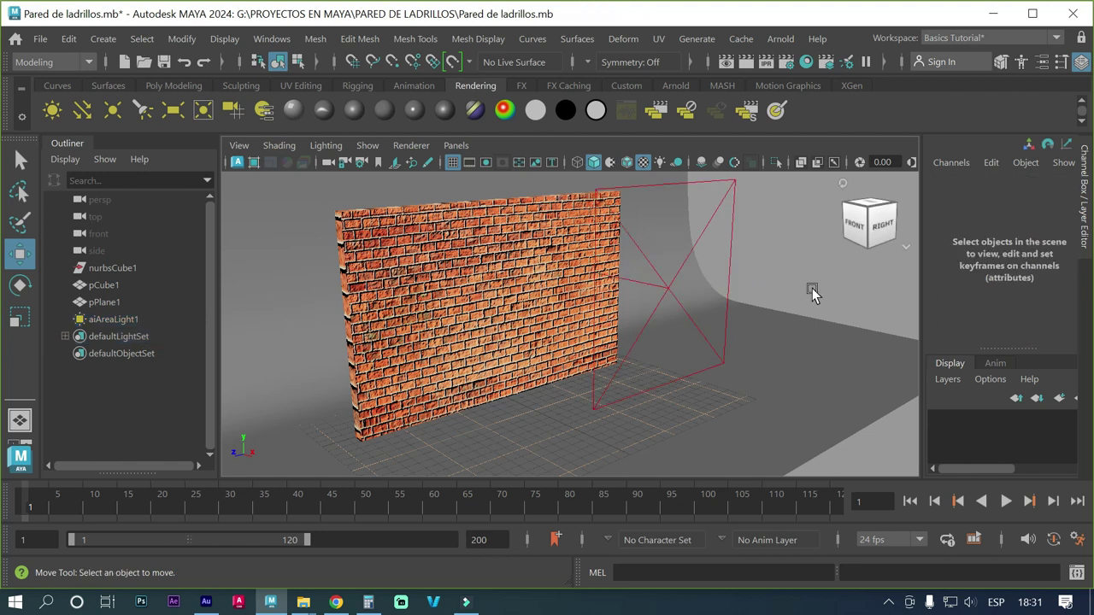
{"action": "key", "text": "7"}
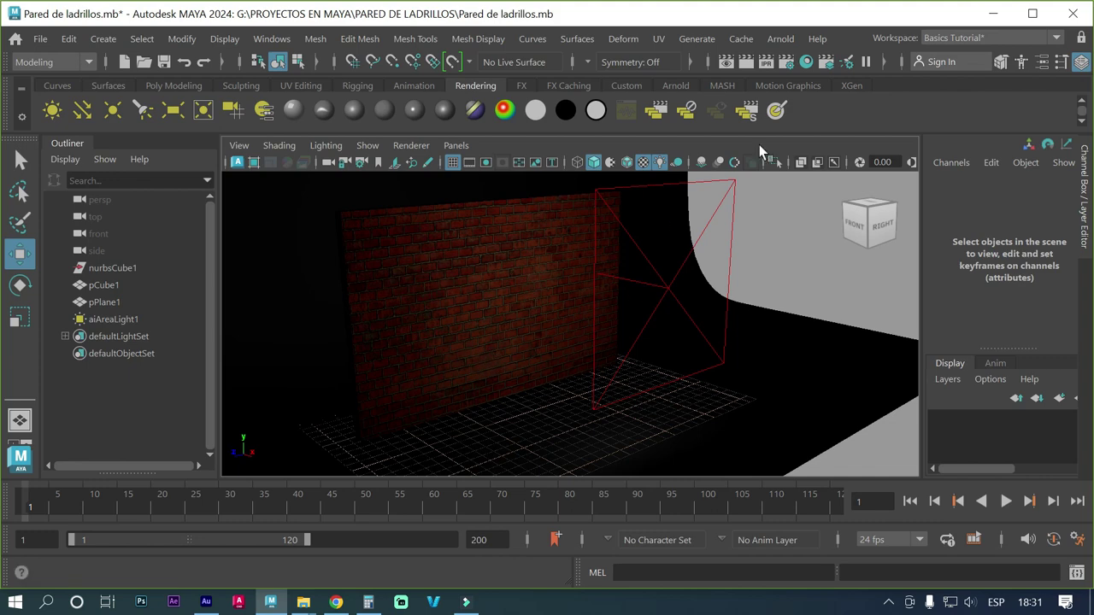
{"action": "left_click", "coordinate": [749, 66]}
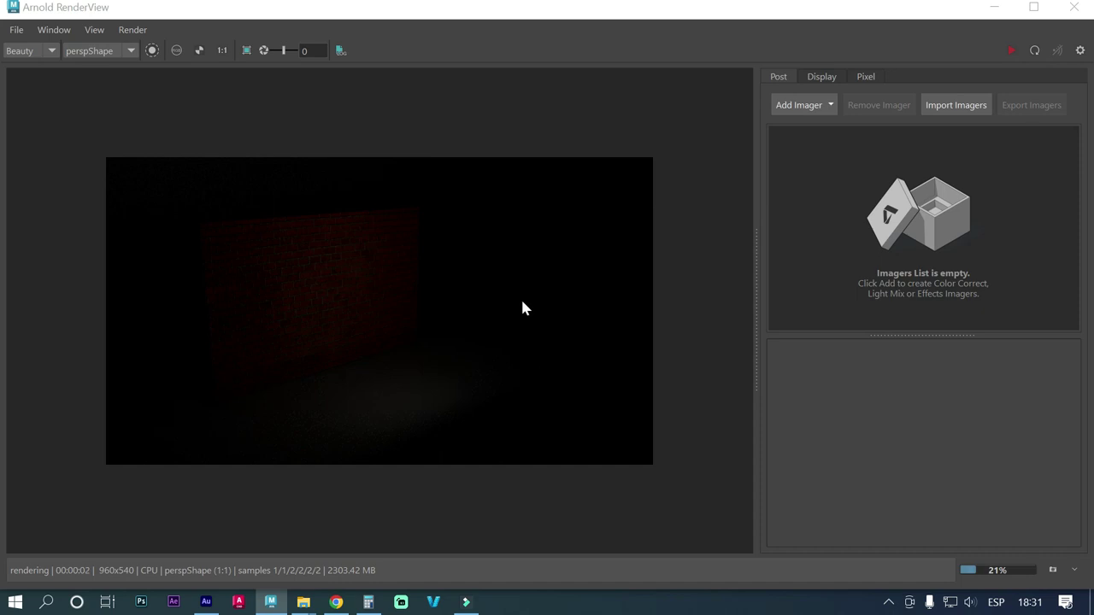
{"action": "left_click", "coordinate": [1076, 8]}
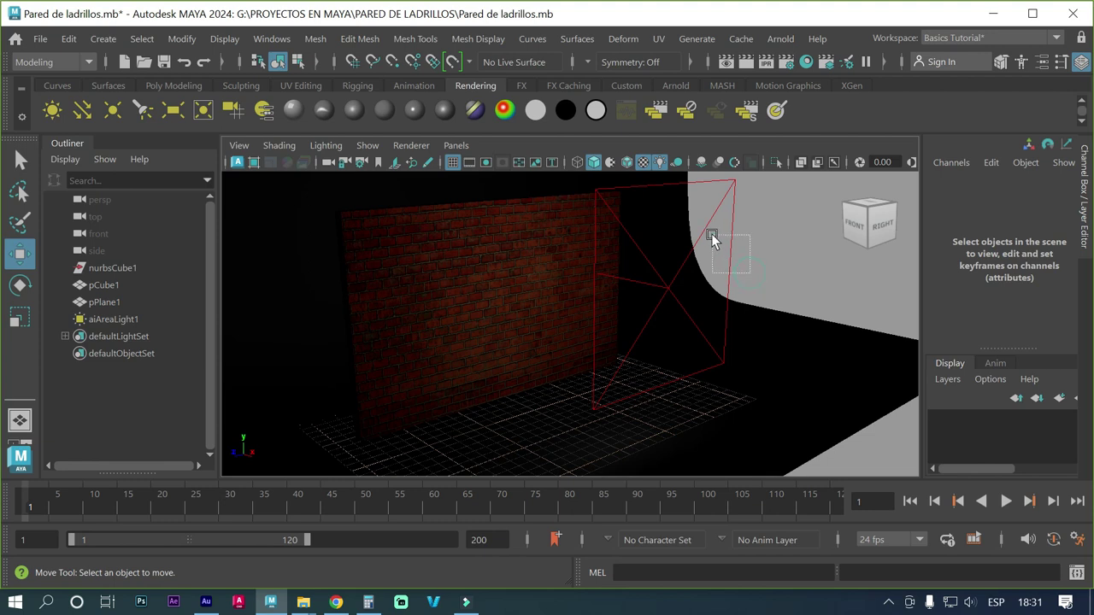
Step: Reselect aiAreaLight1 and change its Intensity from 100 to 1000
{"action": "left_click_drag", "start_coordinate": [711, 233], "coordinate": [712, 233]}
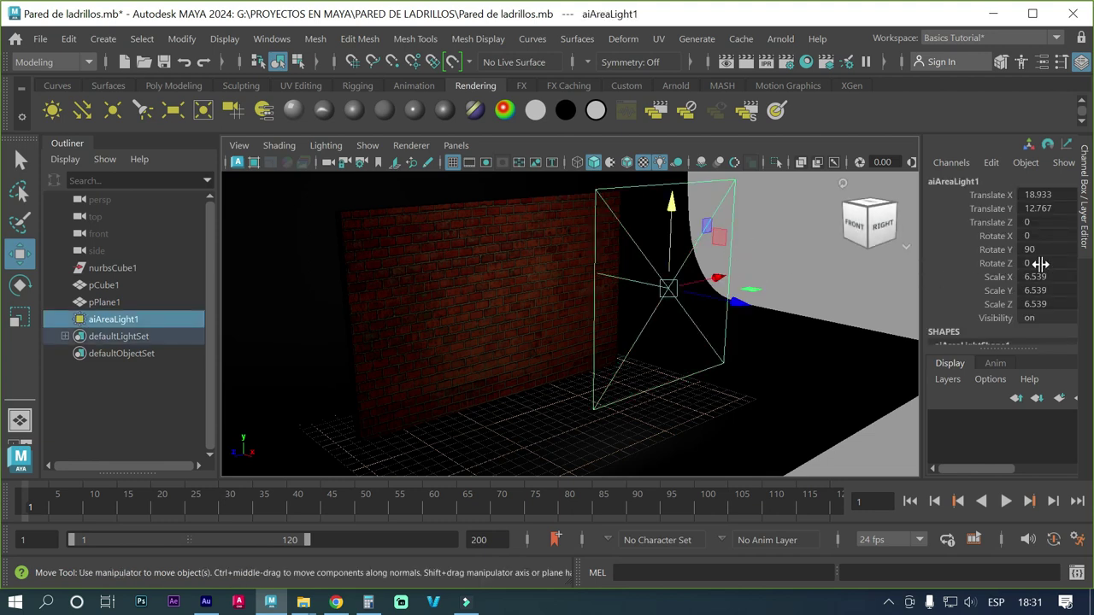
{"action": "scroll", "coordinate": [1039, 264], "scroll_direction": "down", "scroll_amount": 1}
{"action": "scroll", "coordinate": [1040, 264], "scroll_direction": "down", "scroll_amount": 1}
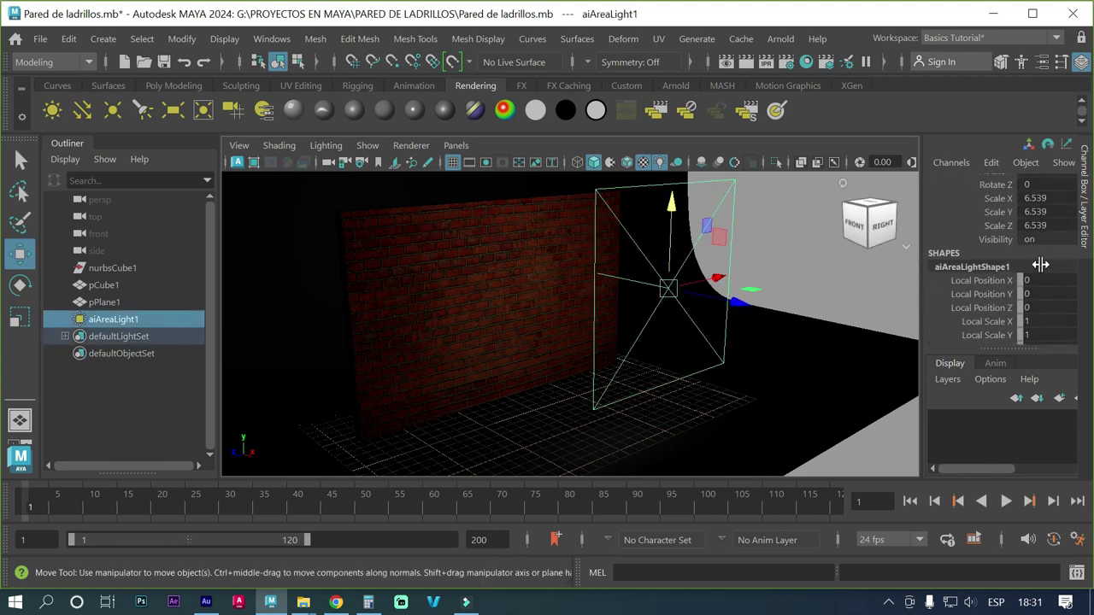
{"action": "scroll", "coordinate": [991, 283], "scroll_direction": "down", "scroll_amount": 1}
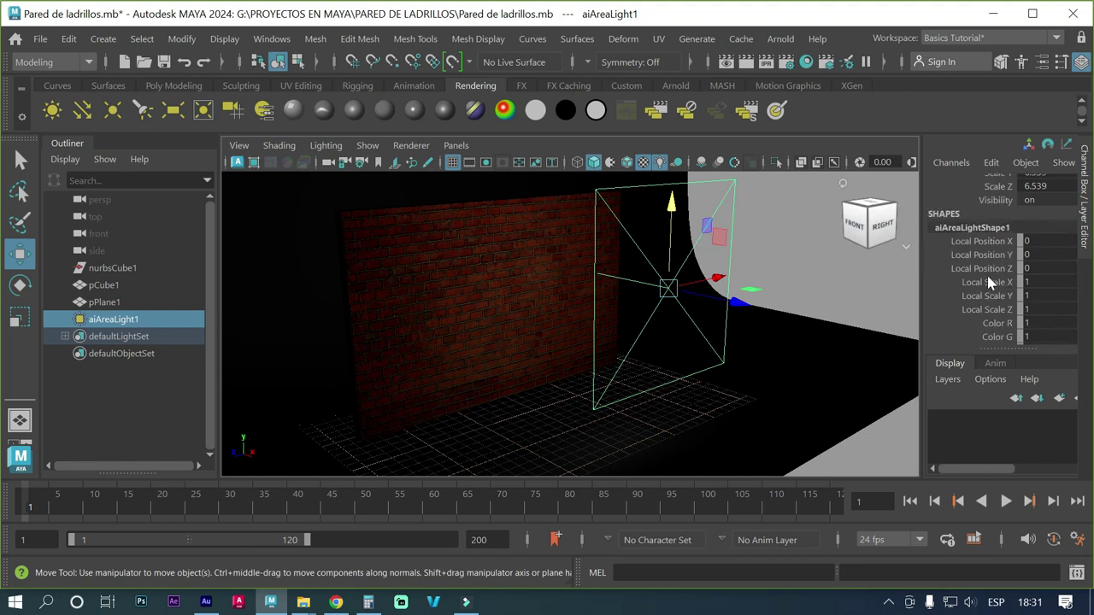
{"action": "scroll", "coordinate": [996, 293], "scroll_direction": "down", "scroll_amount": 1}
{"action": "scroll", "coordinate": [996, 292], "scroll_direction": "down", "scroll_amount": 1}
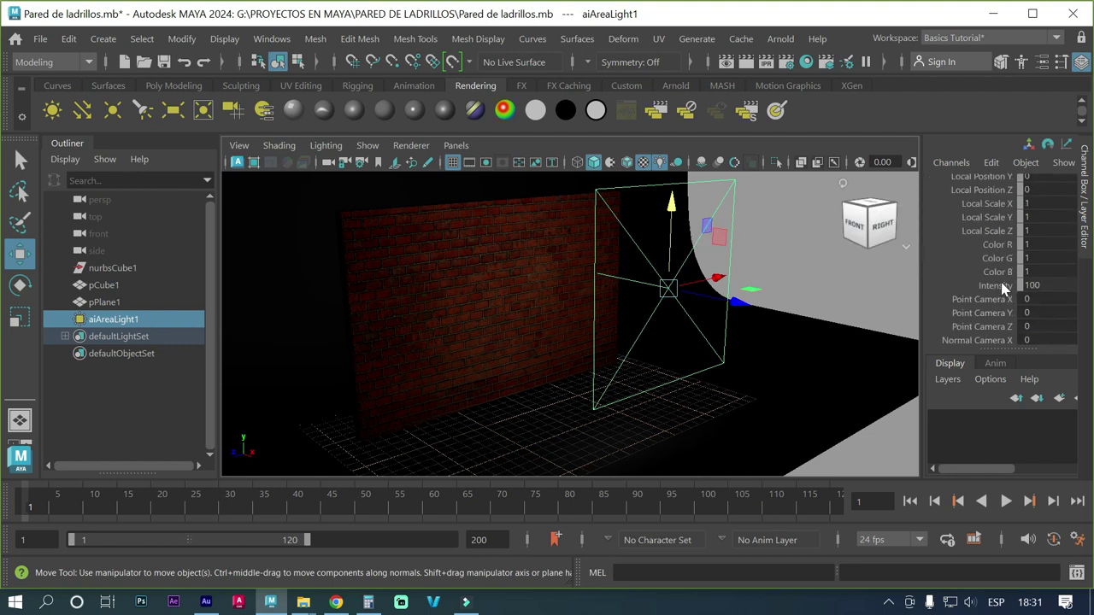
{"action": "double_click", "coordinate": [1044, 285]}
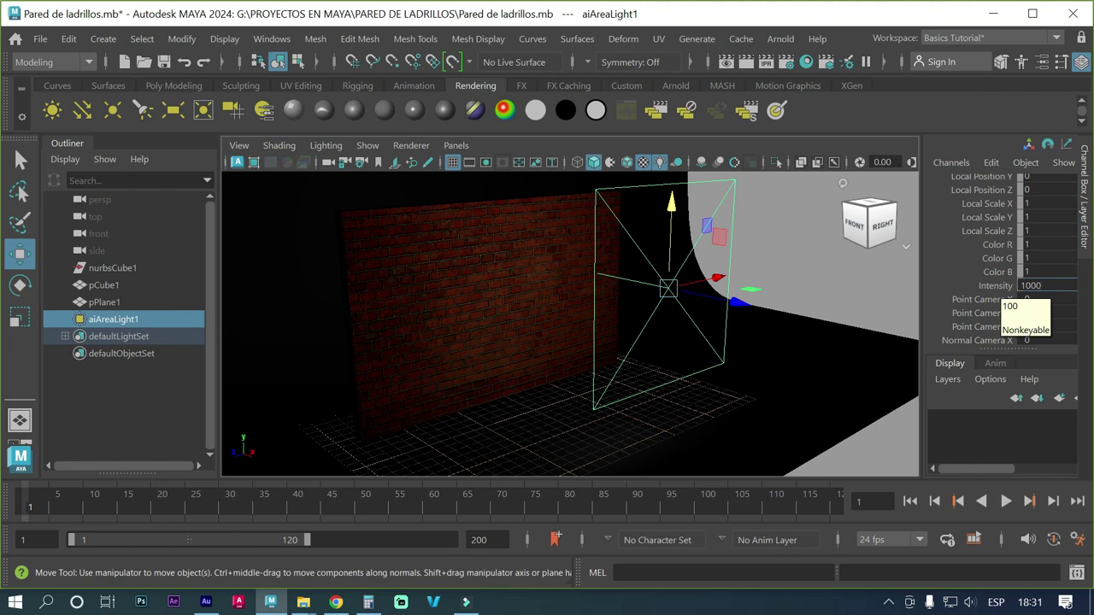
{"action": "key", "text": "Return"}
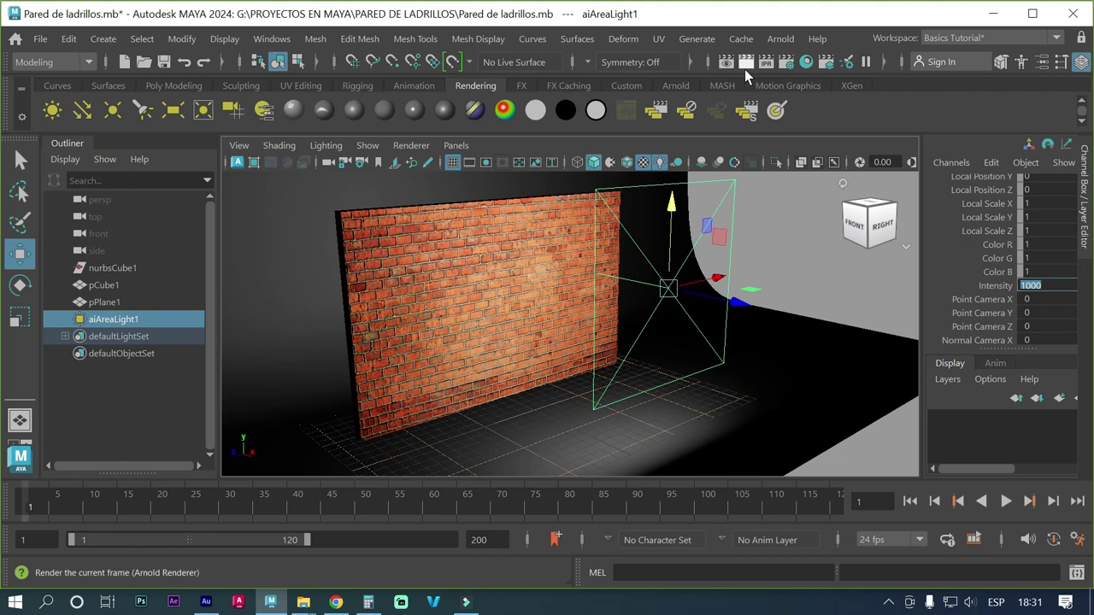
{"action": "left_click", "coordinate": [744, 66]}
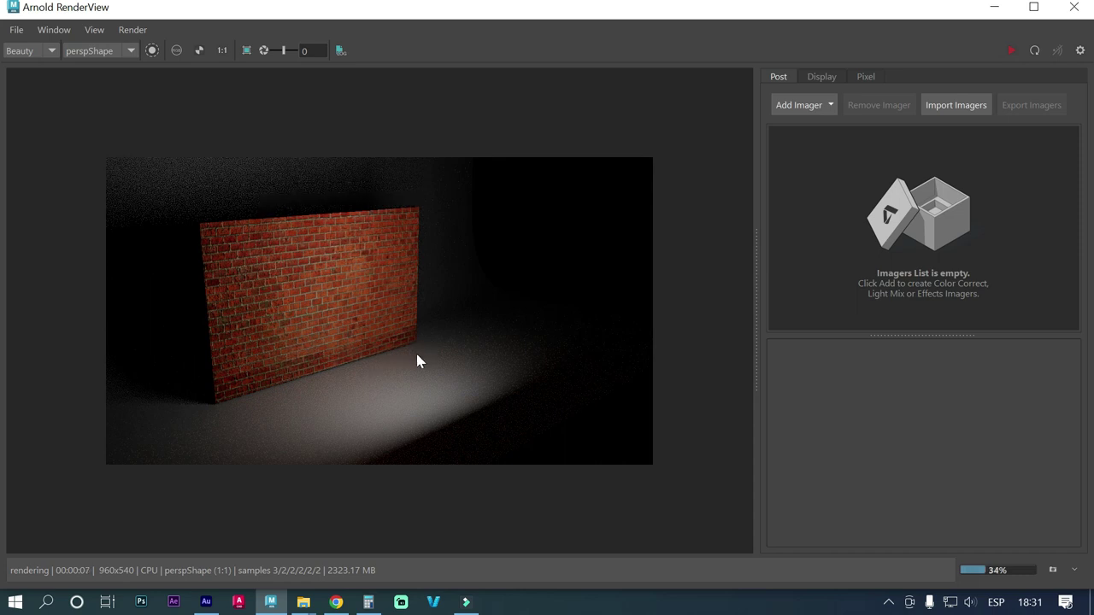
{"action": "left_click", "coordinate": [1074, 7]}
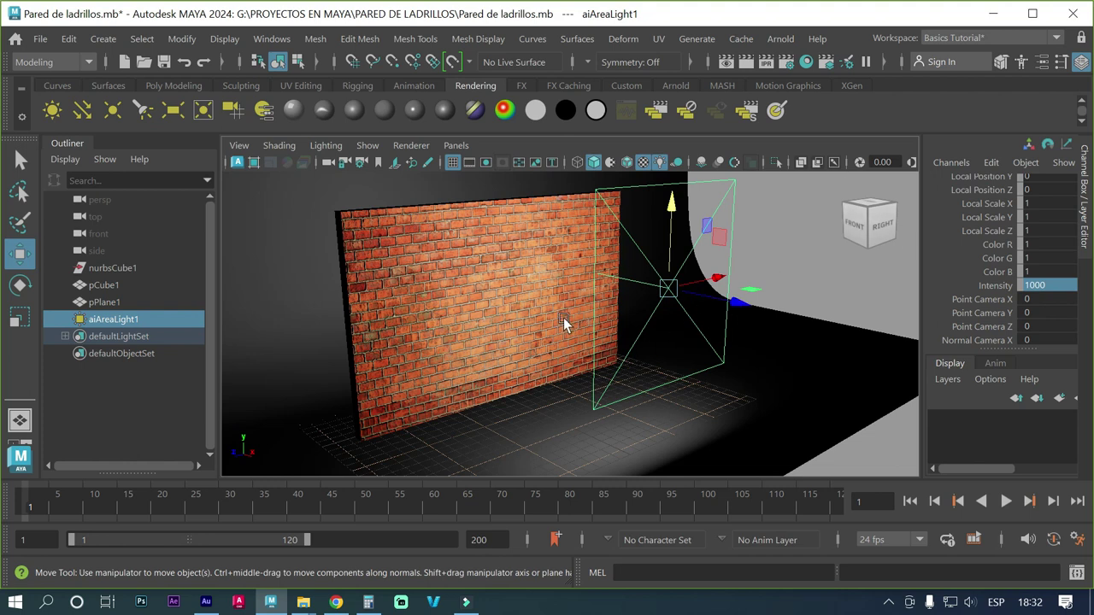
Step: Move the area light right and higher, then tilt it about 20° downward toward the wall
{"action": "left_click_drag", "start_coordinate": [737, 306], "coordinate": [818, 341]}
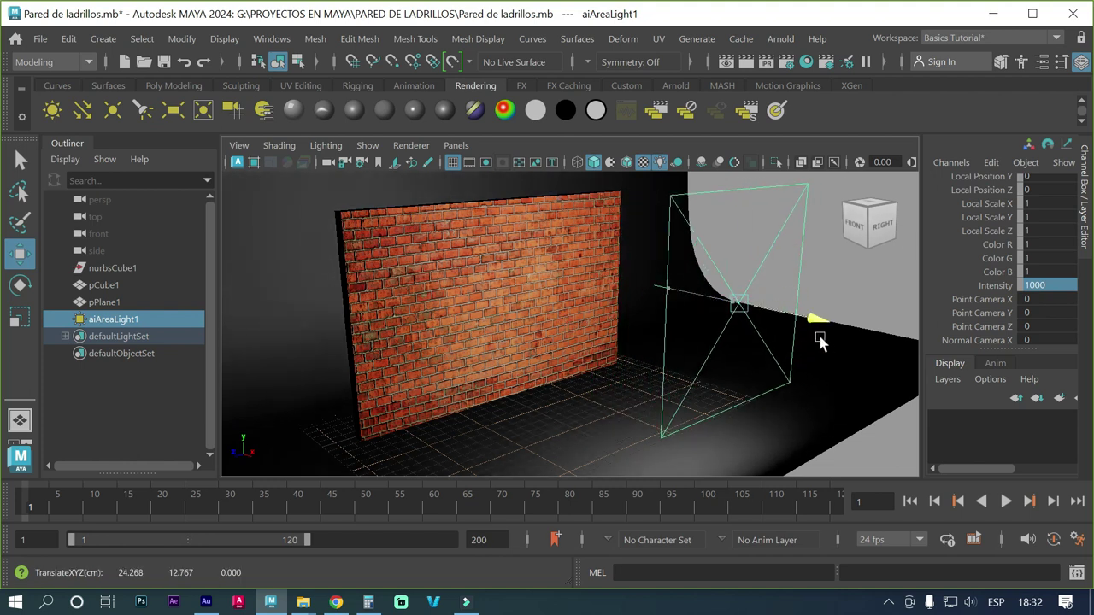
{"action": "left_click_drag", "start_coordinate": [794, 420], "coordinate": [812, 417], "text": "alt"}
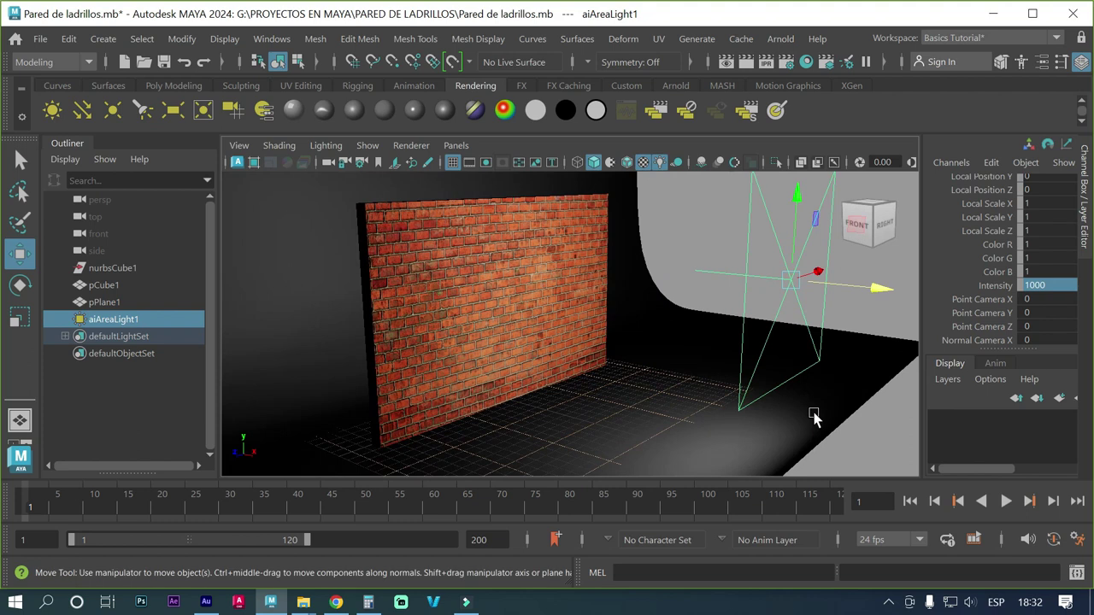
{"action": "right_click_drag", "start_coordinate": [800, 416], "coordinate": [728, 402], "text": "alt"}
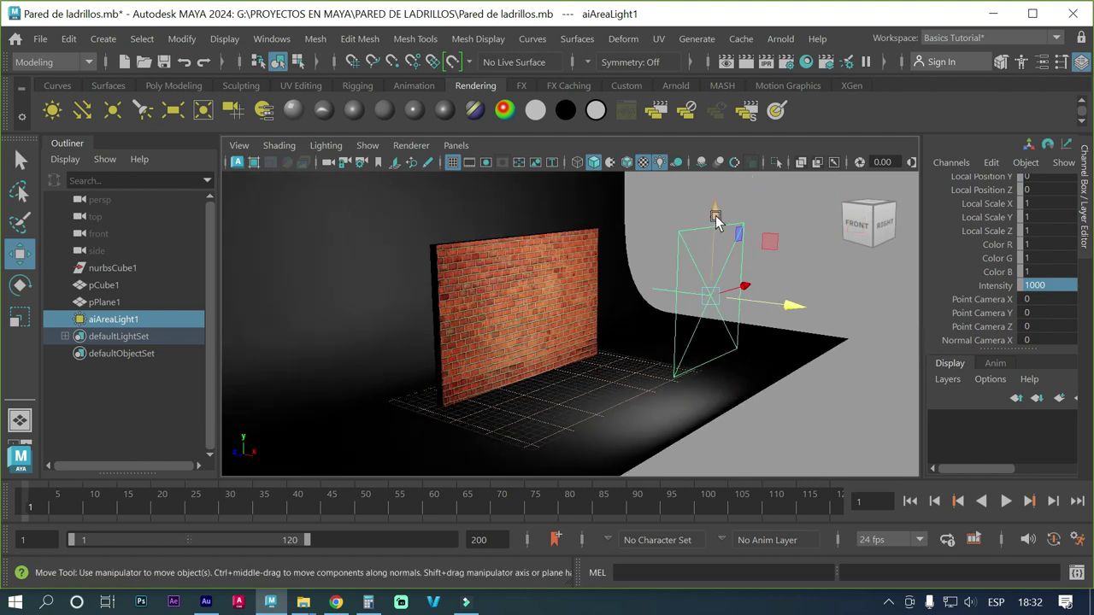
{"action": "left_click_drag", "start_coordinate": [716, 215], "coordinate": [724, 121]}
{"action": "middle_click_drag", "start_coordinate": [710, 310], "coordinate": [731, 357], "text": "alt"}
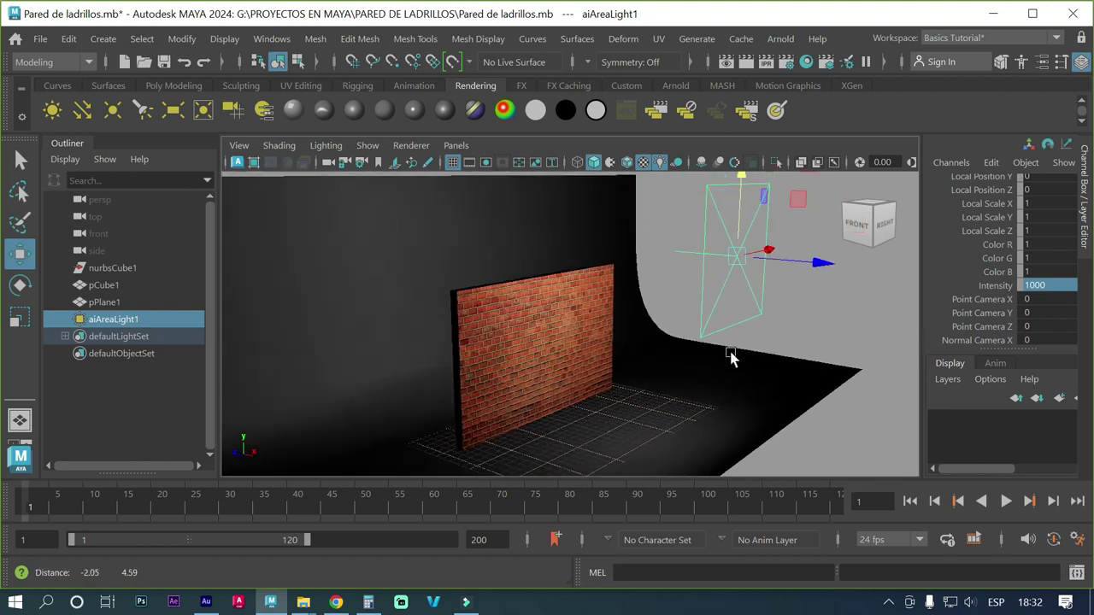
{"action": "left_click_drag", "start_coordinate": [808, 283], "coordinate": [818, 282]}
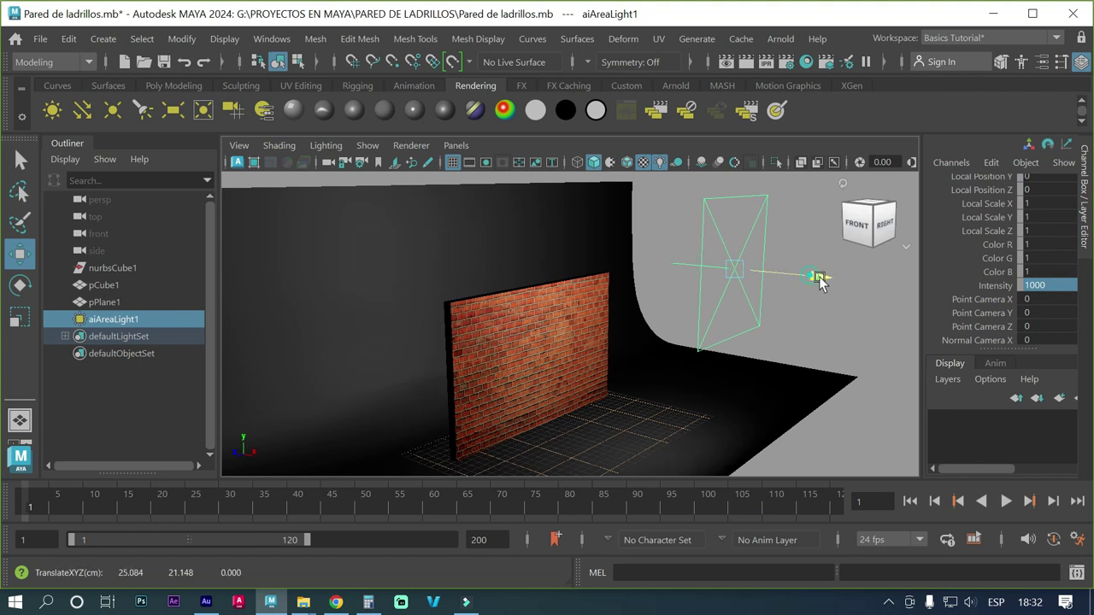
{"action": "scroll", "coordinate": [769, 307], "scroll_direction": "down", "scroll_amount": 2}
{"action": "key", "text": "r"}
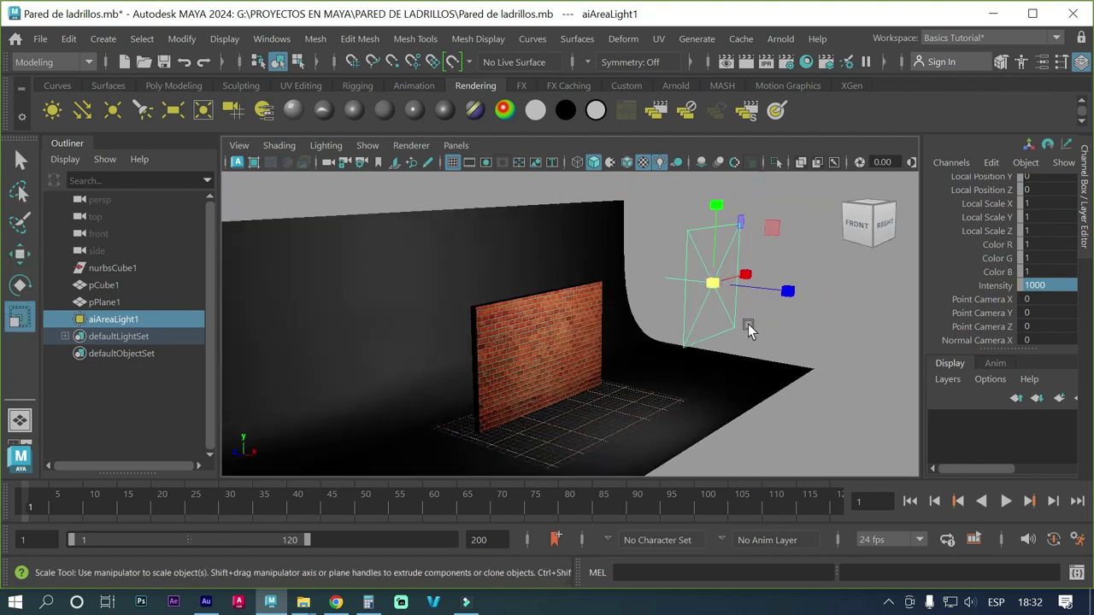
{"action": "key", "text": "e"}
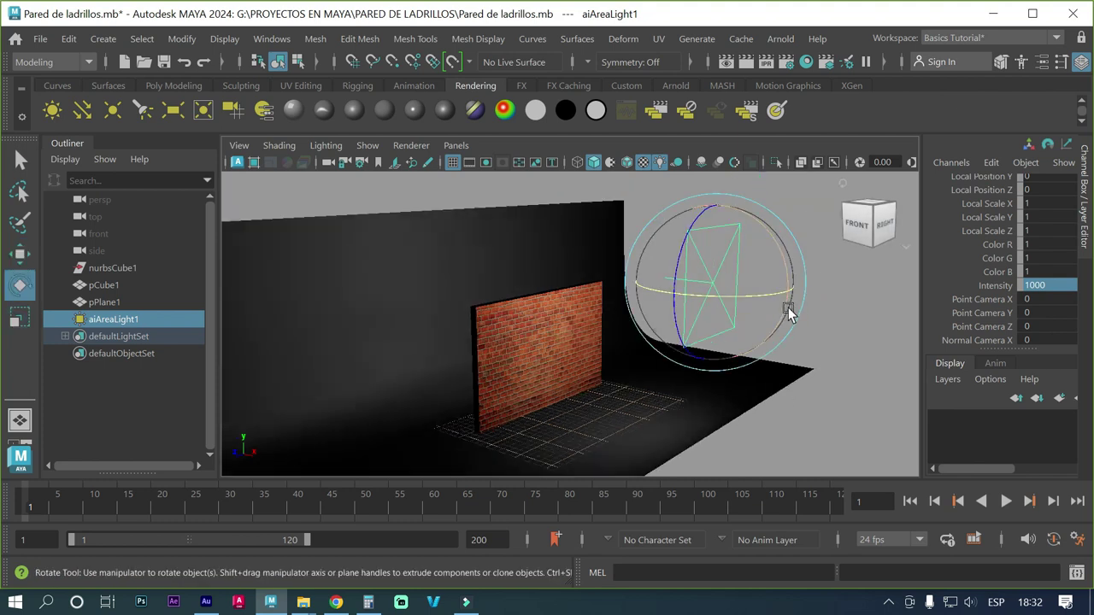
{"action": "left_click_drag", "start_coordinate": [787, 306], "coordinate": [789, 276]}
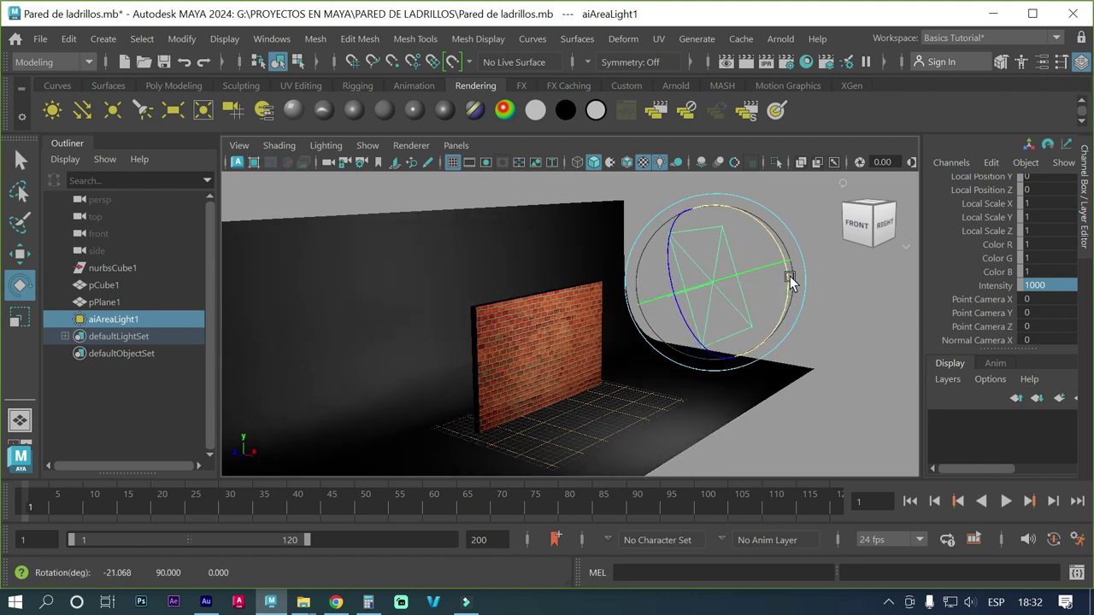
Step: Edit aiAreaLight1's Intensity in the Channel Box, changing 1000 to 2000
{"action": "left_click_drag", "start_coordinate": [755, 319], "coordinate": [662, 396], "text": "alt"}
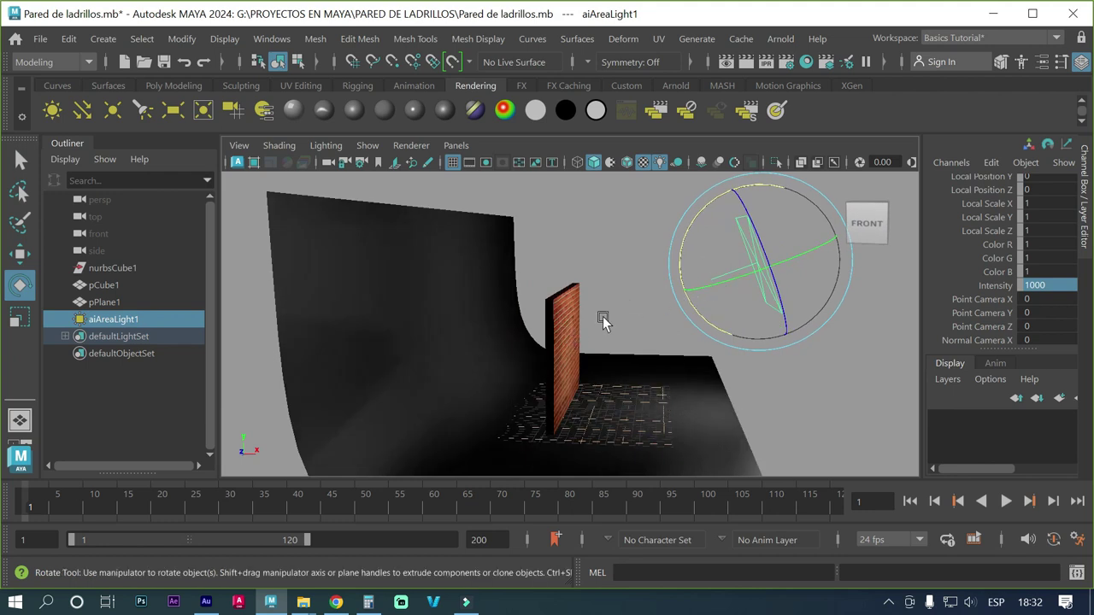
{"action": "double_click", "coordinate": [1028, 286]}
{"action": "left_click", "coordinate": [1025, 285]}
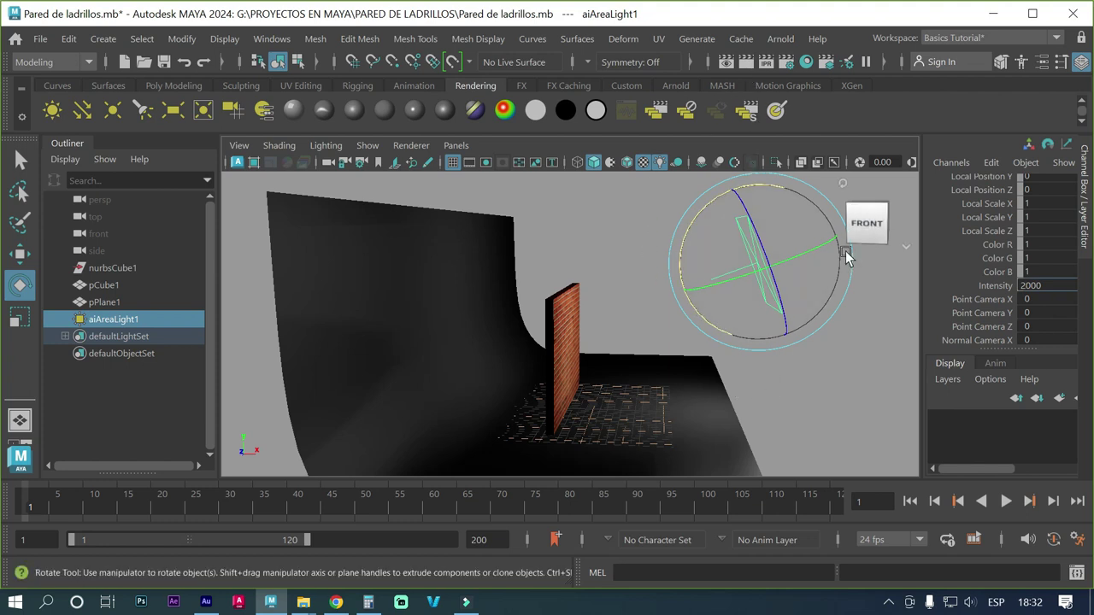
Step: Confirm the intensity of 2000 and start a render of the current frame
{"action": "key", "text": "Return"}
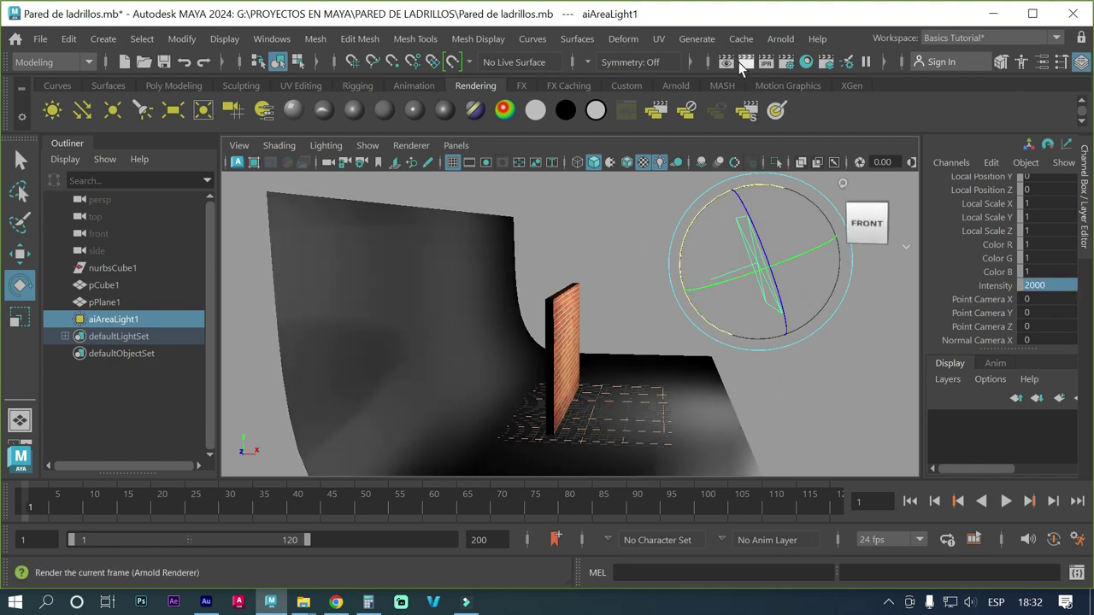
{"action": "left_click", "coordinate": [742, 63]}
{"action": "left_click_drag", "start_coordinate": [667, 247], "coordinate": [637, 271], "text": "alt"}
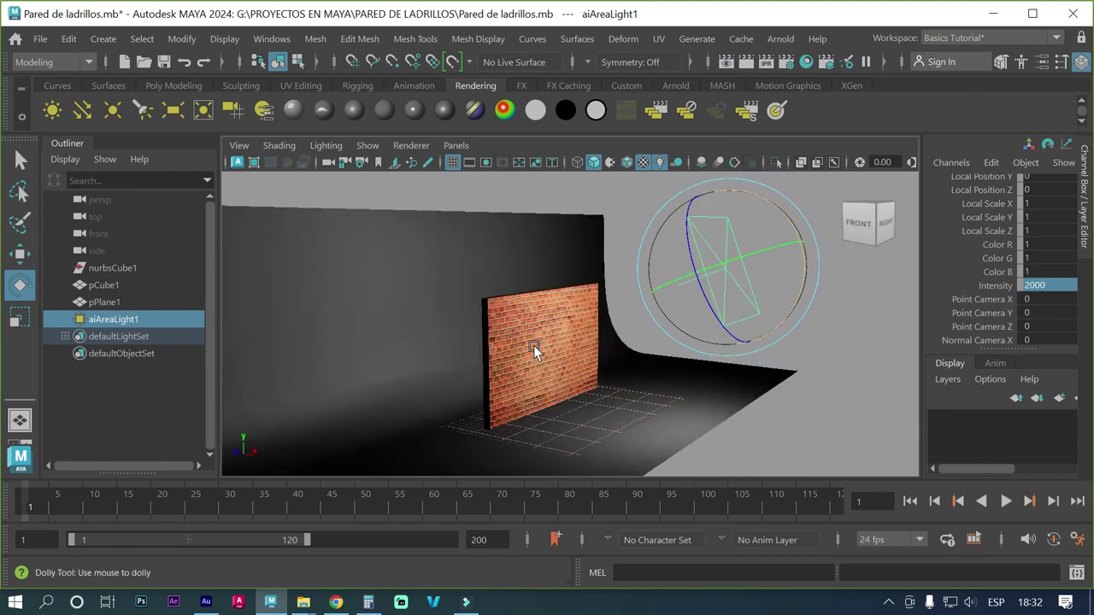
Step: Dolly and pan in to an angled close-up of the brick wall, then save the scene
{"action": "scroll", "coordinate": [598, 350], "scroll_direction": "up", "scroll_amount": 2}
{"action": "scroll", "coordinate": [706, 319], "scroll_direction": "up", "scroll_amount": 1}
{"action": "scroll", "coordinate": [666, 313], "scroll_direction": "up", "scroll_amount": 1}
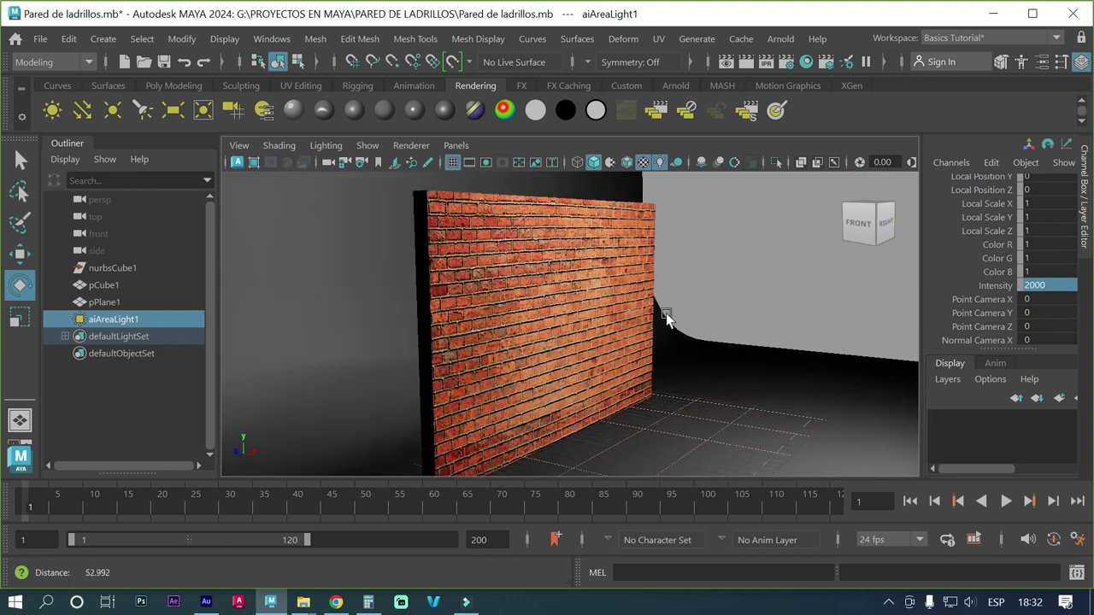
{"action": "left_click_drag", "start_coordinate": [605, 334], "coordinate": [668, 313], "text": "alt"}
{"action": "right_click_drag", "start_coordinate": [585, 322], "coordinate": [746, 324], "text": "alt"}
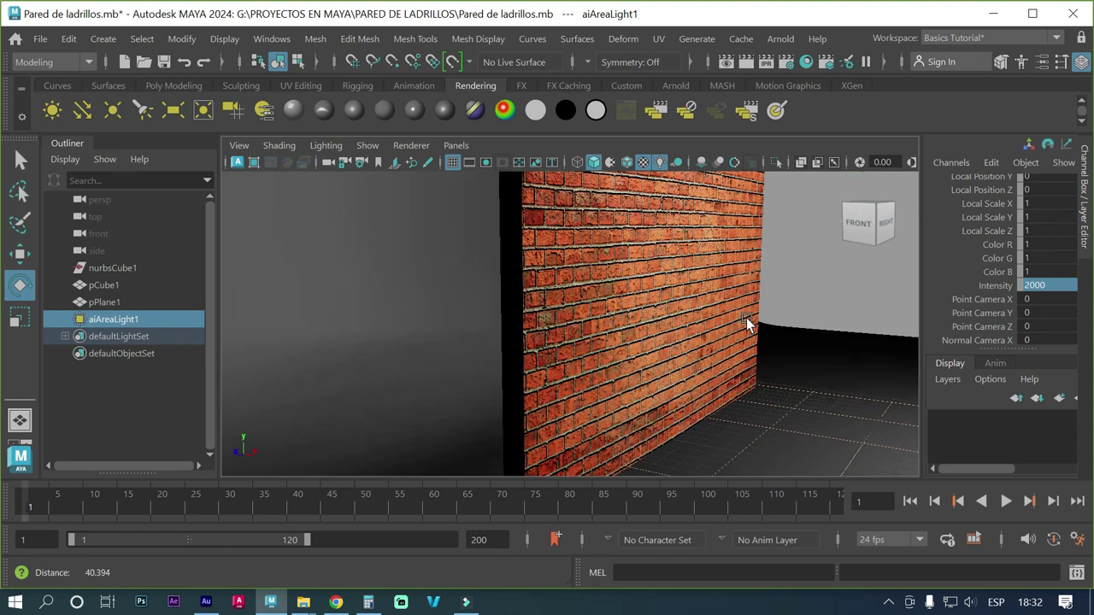
{"action": "middle_click_drag", "start_coordinate": [735, 299], "coordinate": [697, 320], "text": "alt"}
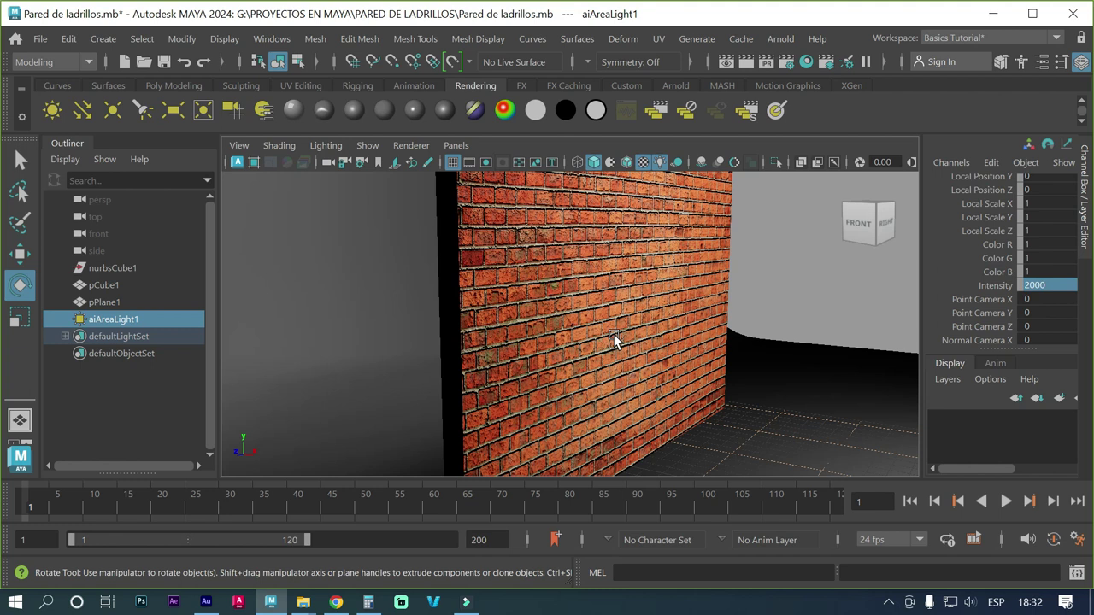
{"action": "key", "text": "ctrl+s"}
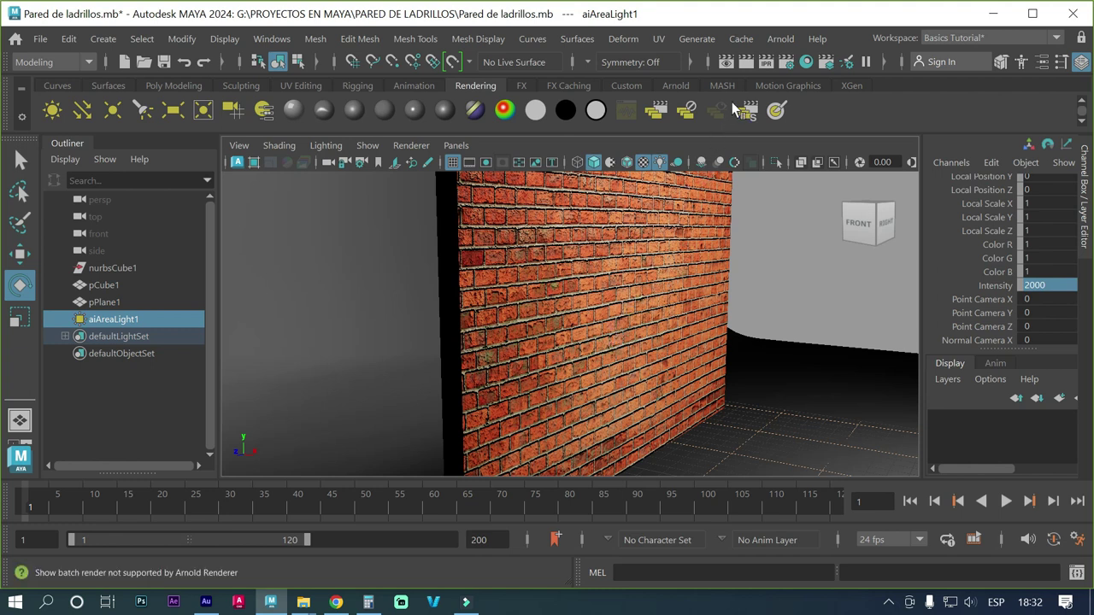
Step: Render the brick-wall close-up with Arnold at 960x540 and open the RenderView's File menu
{"action": "left_click", "coordinate": [745, 63]}
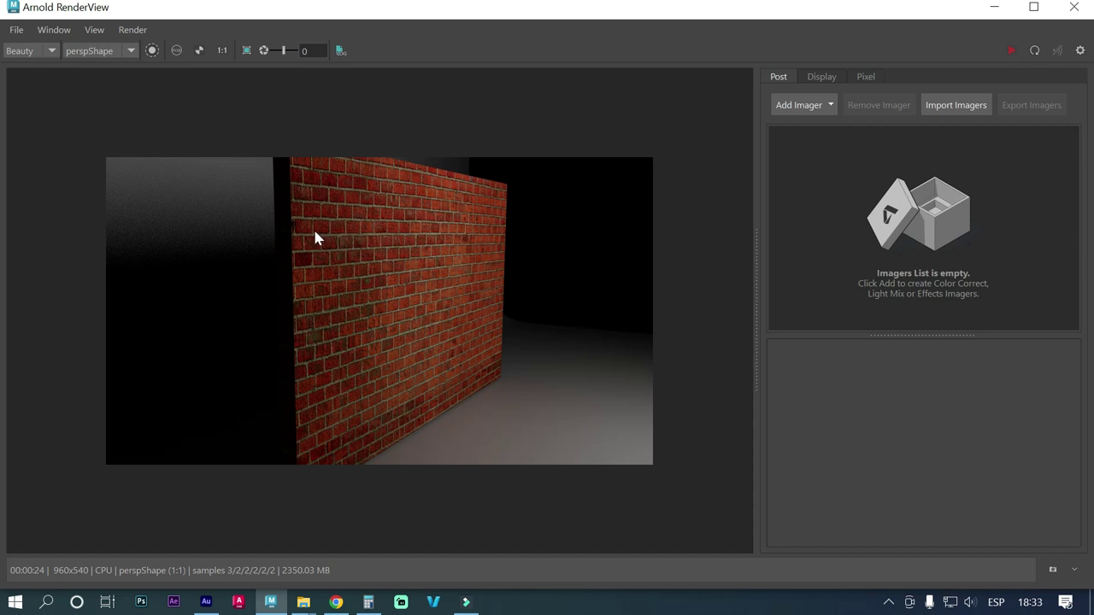
{"action": "left_click", "coordinate": [16, 30]}
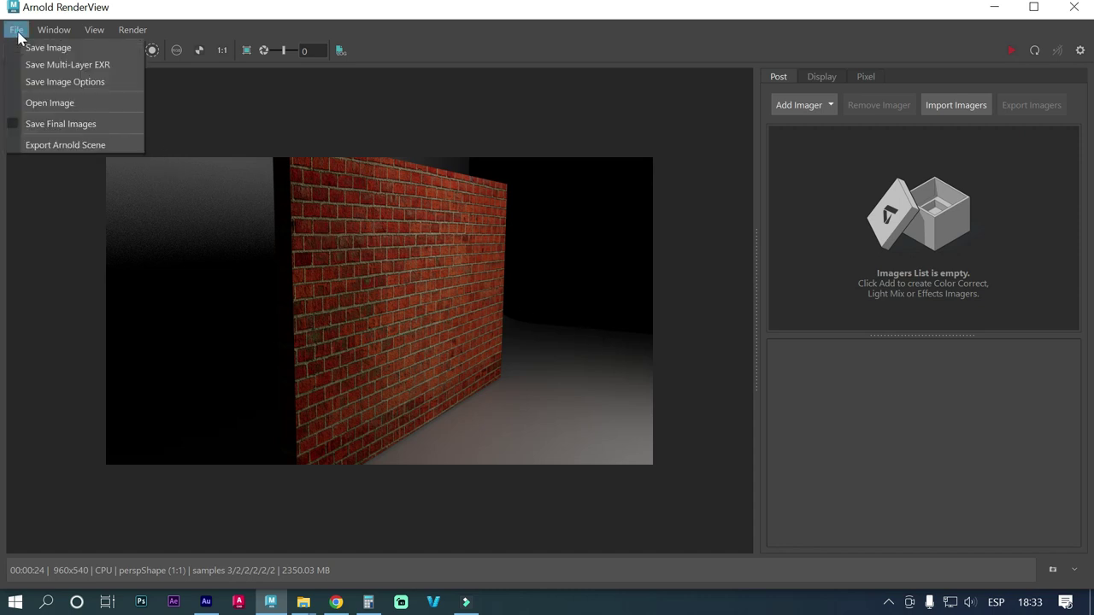
Step: Save the image, browsing to G:\PROYECTOS EN MAYA\RENDERIZADOS
{"action": "left_click", "coordinate": [70, 53]}
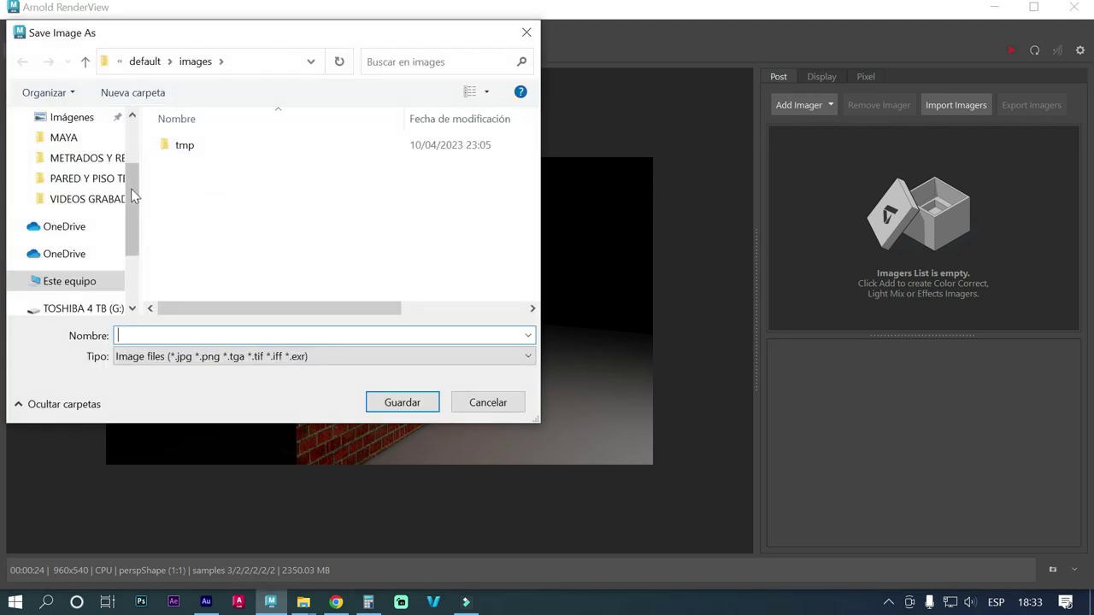
{"action": "left_click", "coordinate": [89, 287]}
{"action": "left_click", "coordinate": [75, 310]}
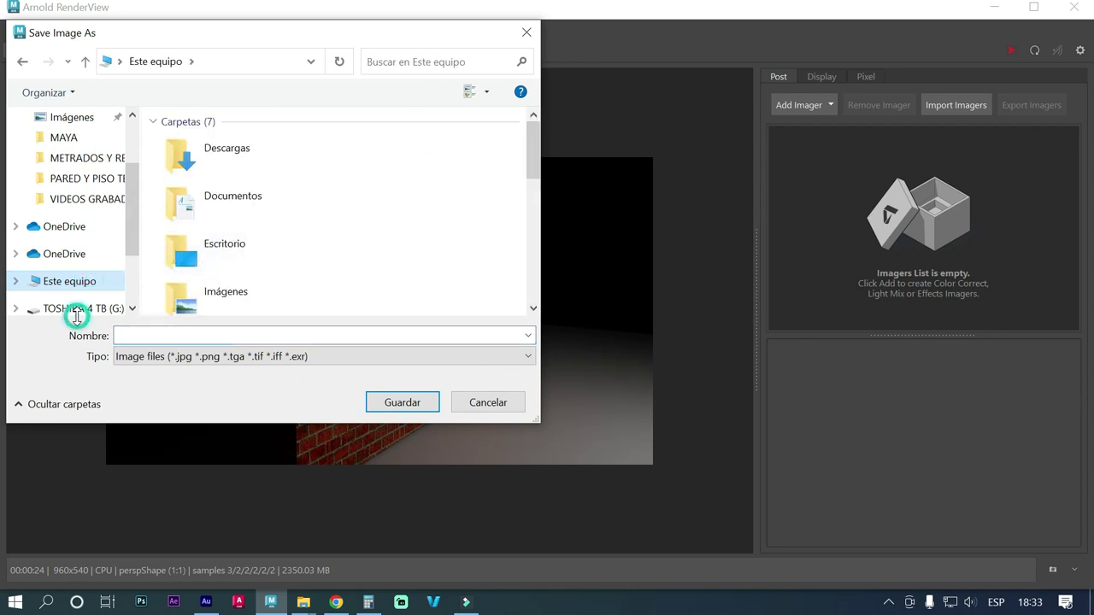
{"action": "left_click", "coordinate": [195, 293]}
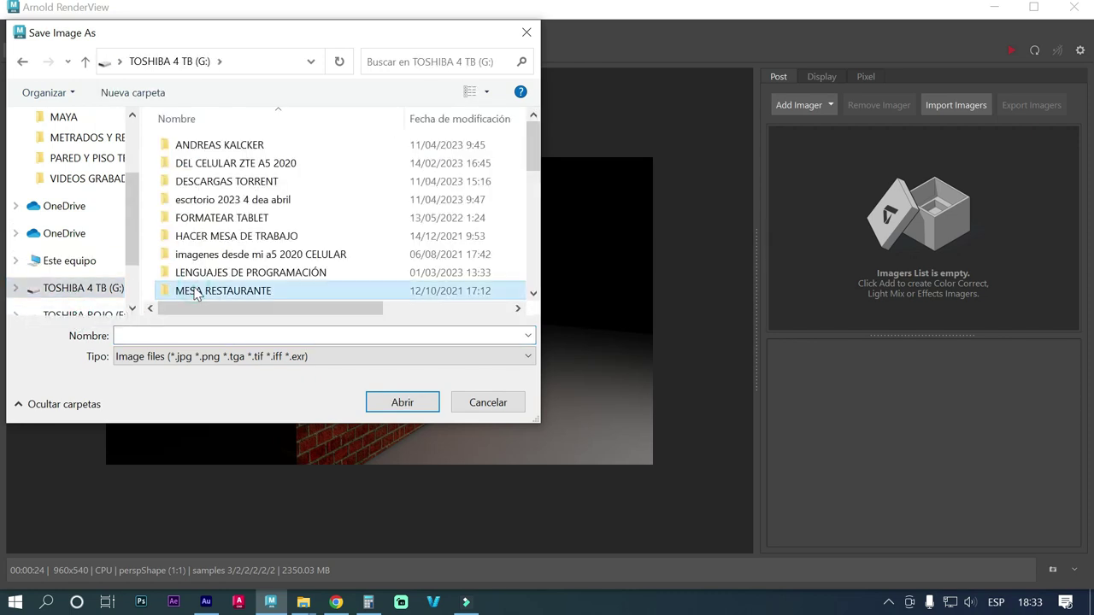
{"action": "type", "text": "pro"}
{"action": "key", "text": "Down"}
{"action": "key", "text": "Down"}
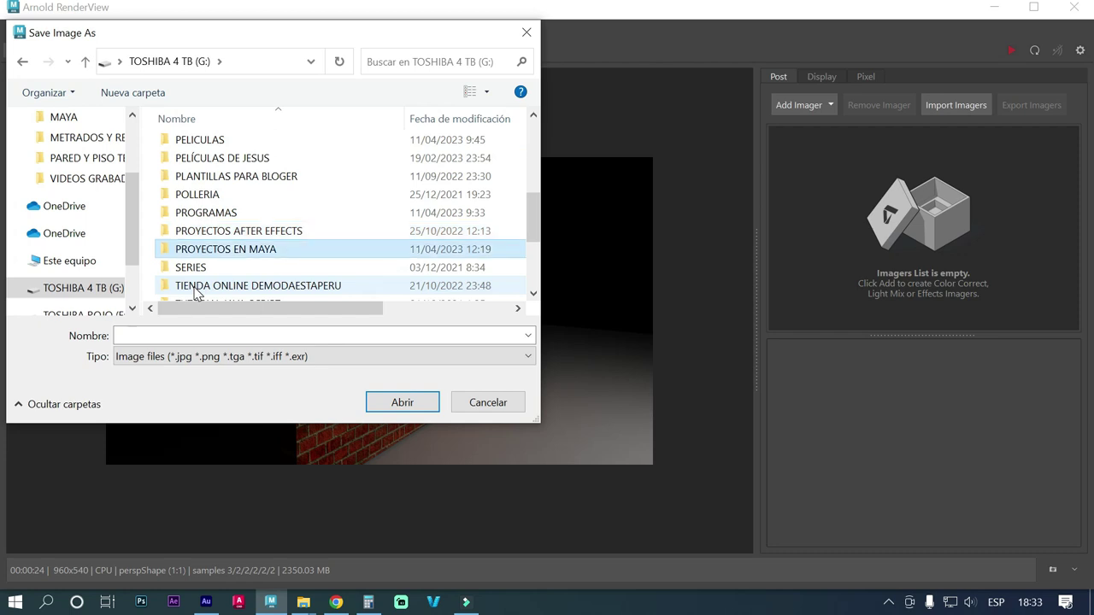
{"action": "key", "text": "Return"}
{"action": "type", "text": "r"}
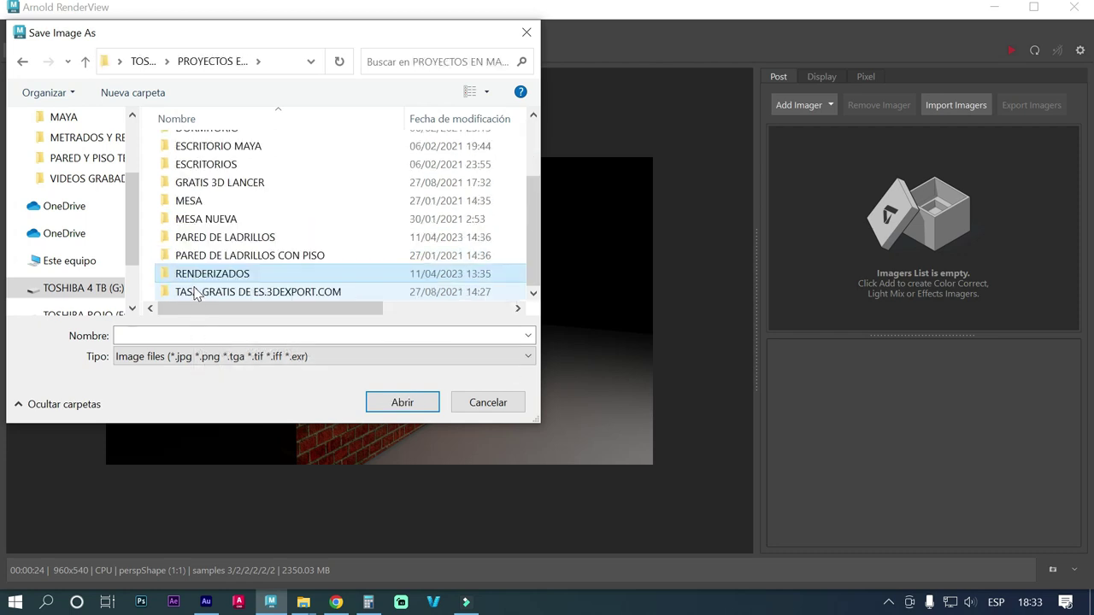
{"action": "key", "text": "Return"}
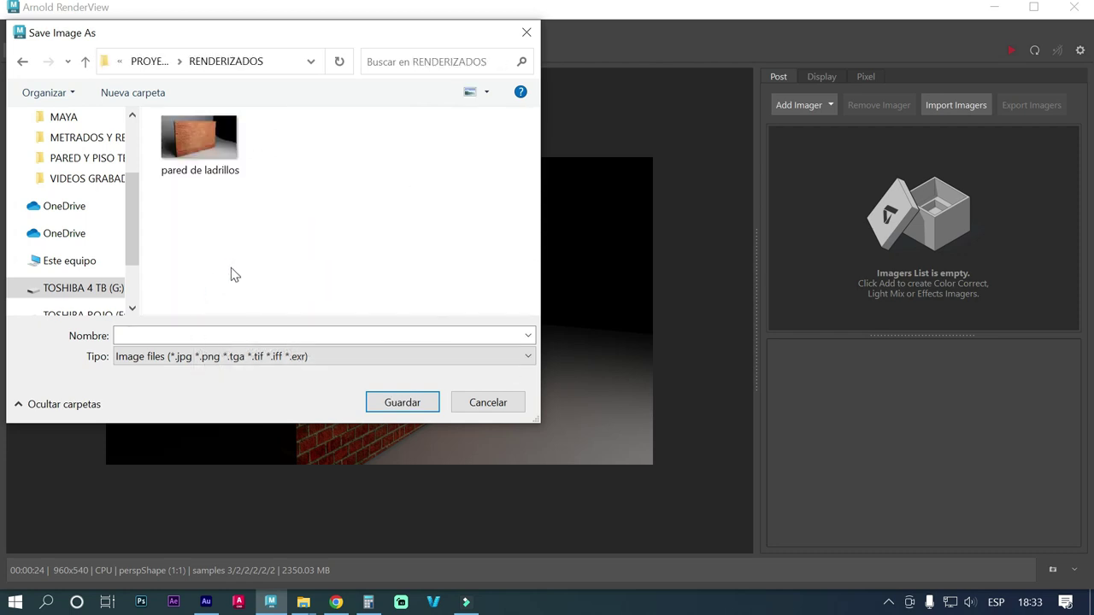
Step: Name the image 'pared de ladrillos 2' and save it
{"action": "left_click", "coordinate": [202, 167]}
{"action": "left_click", "coordinate": [234, 334]}
{"action": "double_click", "coordinate": [234, 334]}
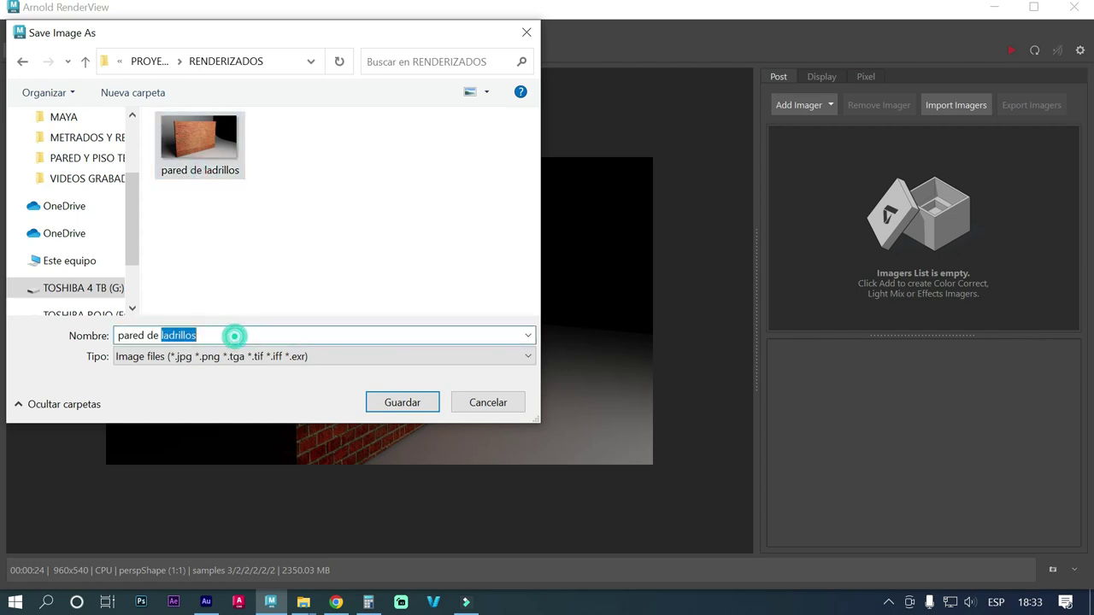
{"action": "left_click", "coordinate": [234, 334]}
{"action": "type", "text": "2"}
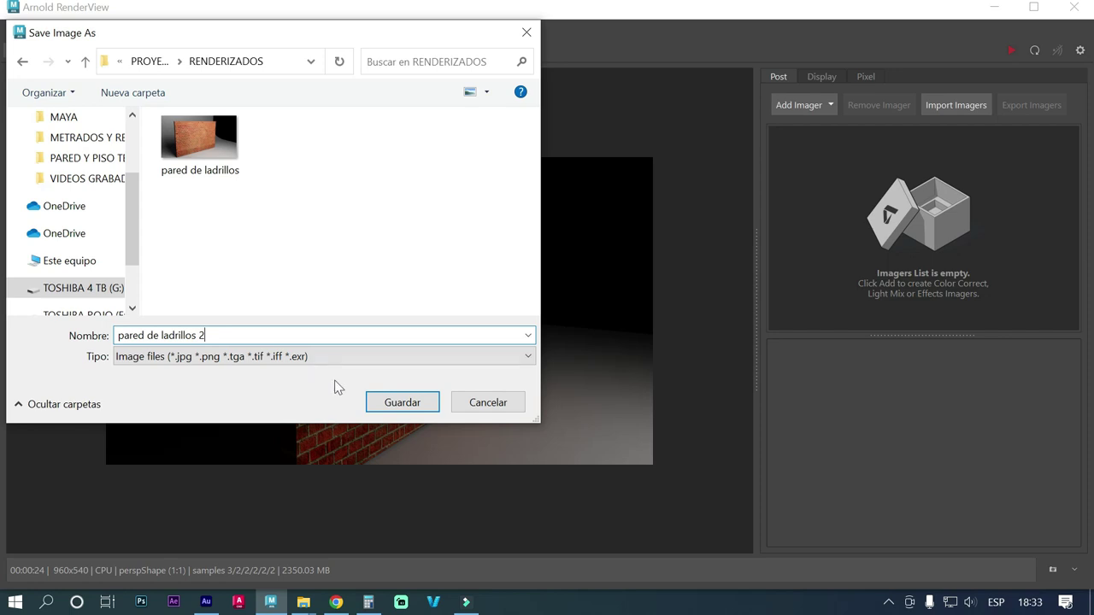
{"action": "left_click", "coordinate": [393, 402]}
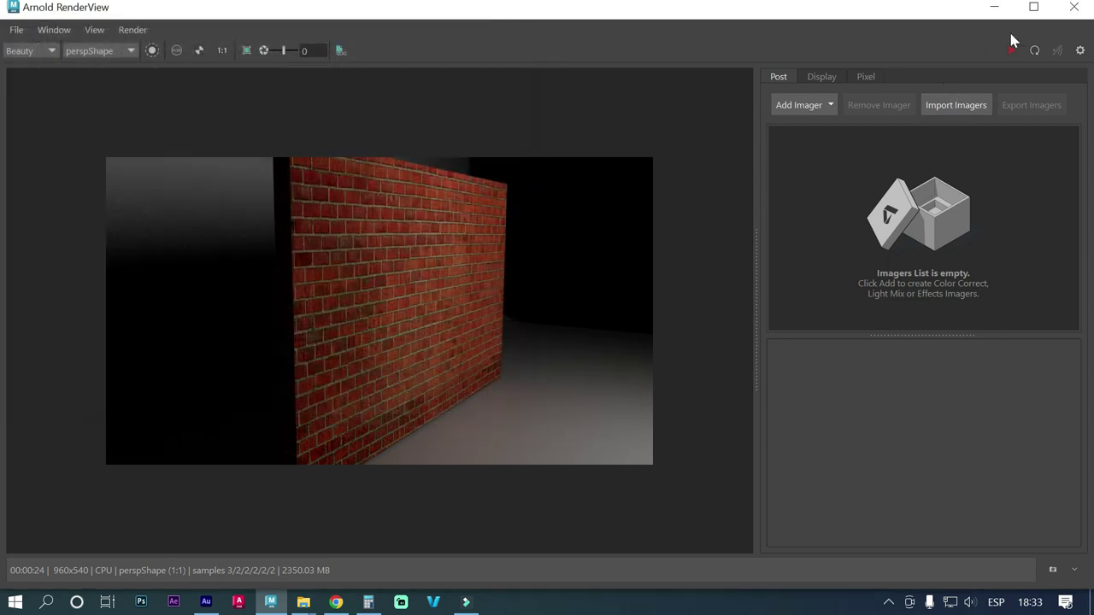
Step: Close the RenderView, bring the view closer and more oblique to the wall, and re-render with Arnold
{"action": "left_click", "coordinate": [1073, 6]}
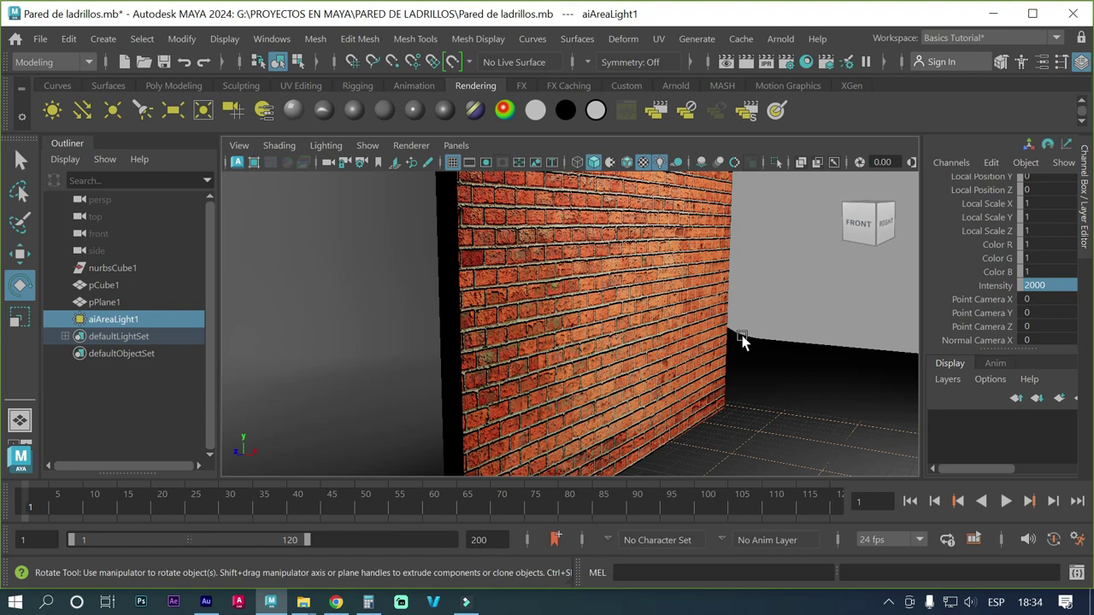
{"action": "right_click_drag", "start_coordinate": [507, 318], "coordinate": [563, 320], "text": "alt"}
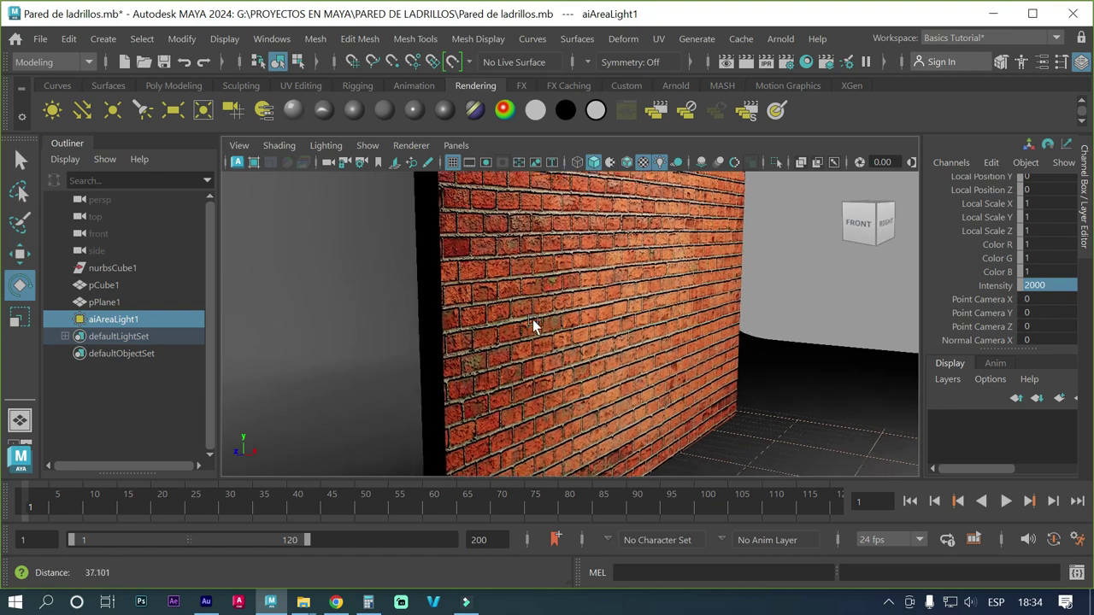
{"action": "mouse_move", "coordinate": [563, 320]}
{"action": "left_mouse_down", "text": "alt"}
{"action": "mouse_move", "coordinate": [647, 329]}
{"action": "mouse_move", "coordinate": [613, 335]}
{"action": "mouse_move", "coordinate": [635, 336]}
{"action": "left_mouse_up", "text": "alt"}
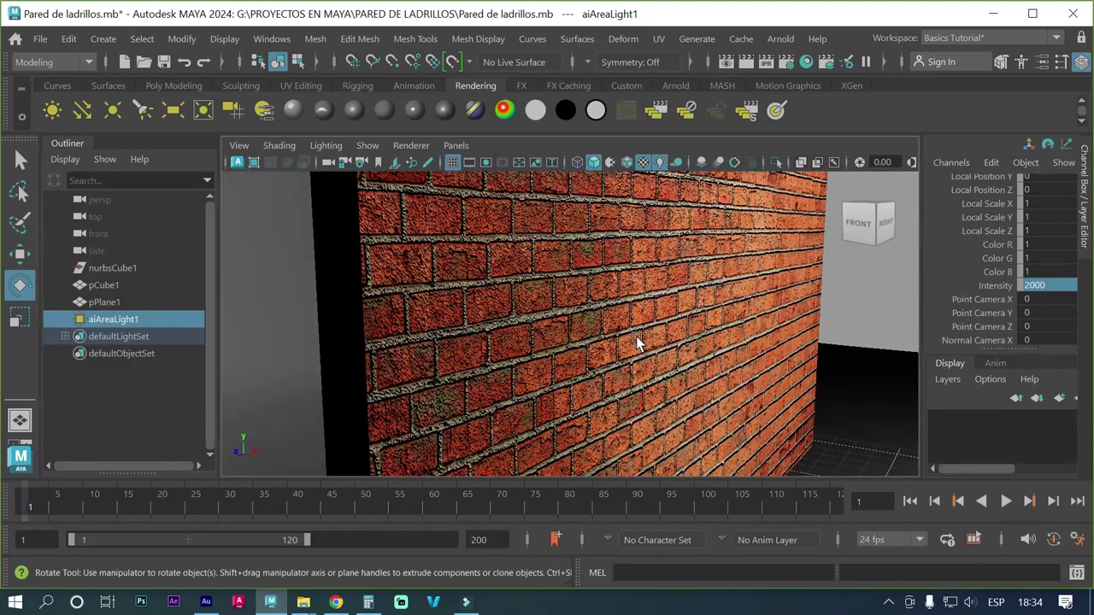
{"action": "left_click", "coordinate": [740, 62]}
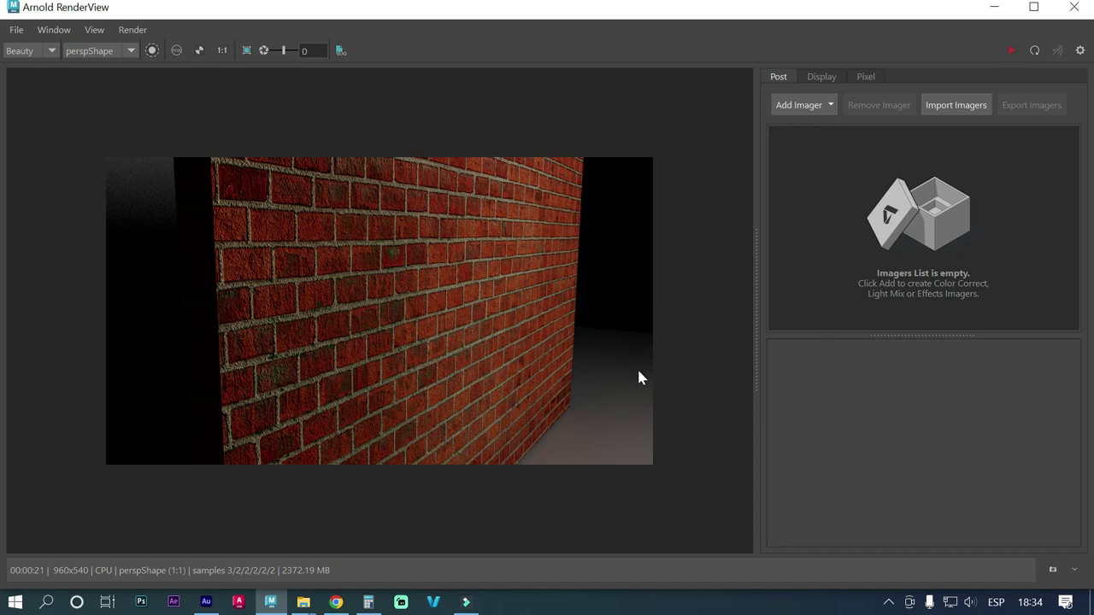
Step: Zoom the RenderView image to 141% to inspect the brick and mortar detail
{"action": "scroll", "coordinate": [538, 335], "scroll_direction": "up", "scroll_amount": 2}
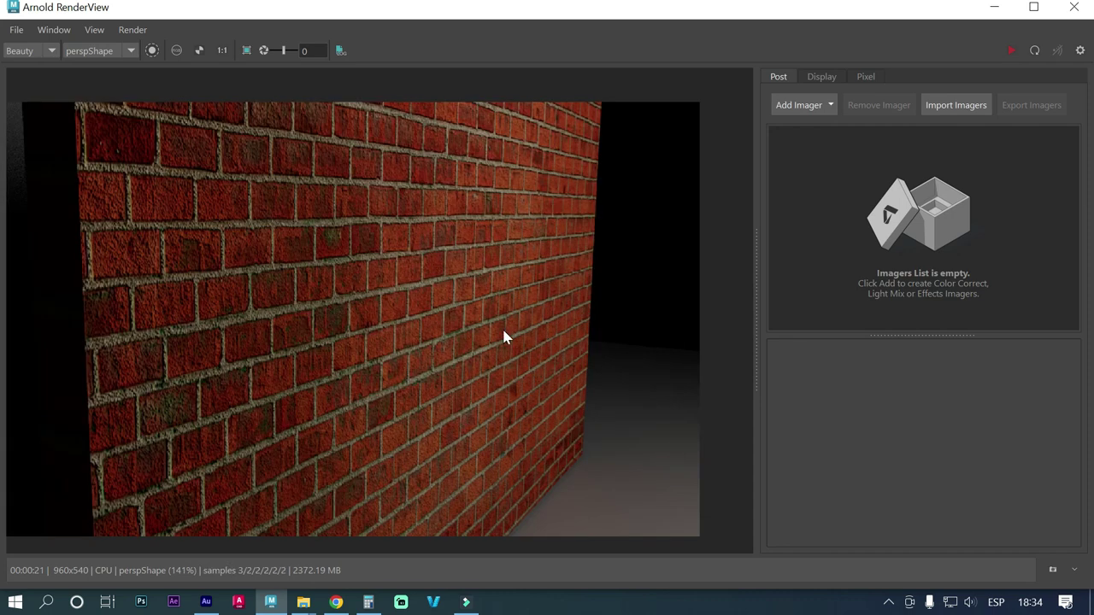
{"action": "scroll", "coordinate": [502, 336], "scroll_direction": "up", "scroll_amount": 2}
{"action": "scroll", "coordinate": [502, 337], "scroll_direction": "down", "scroll_amount": 1}
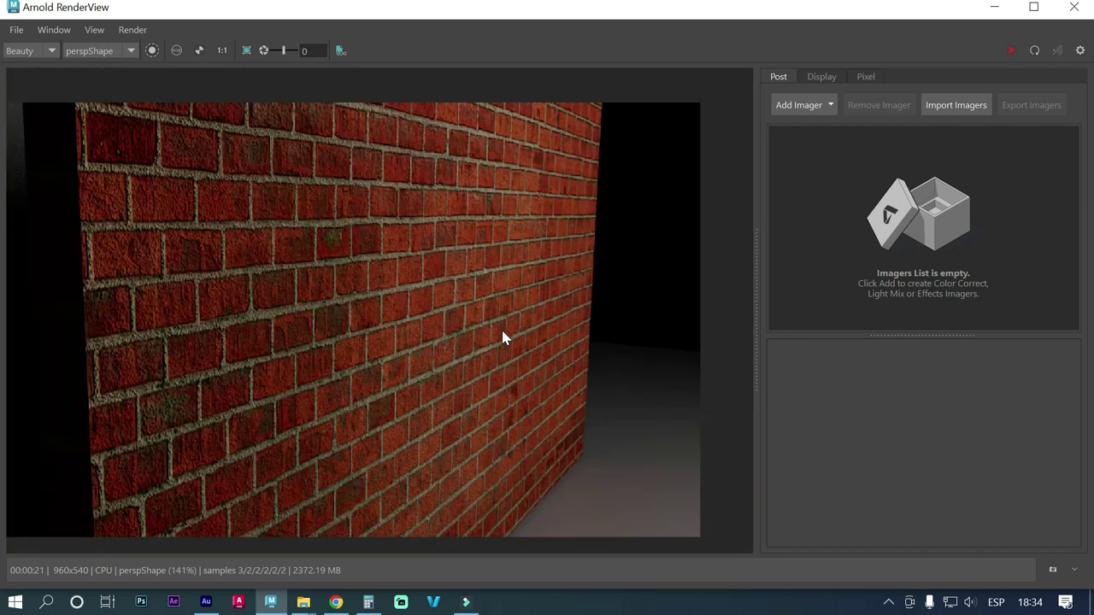